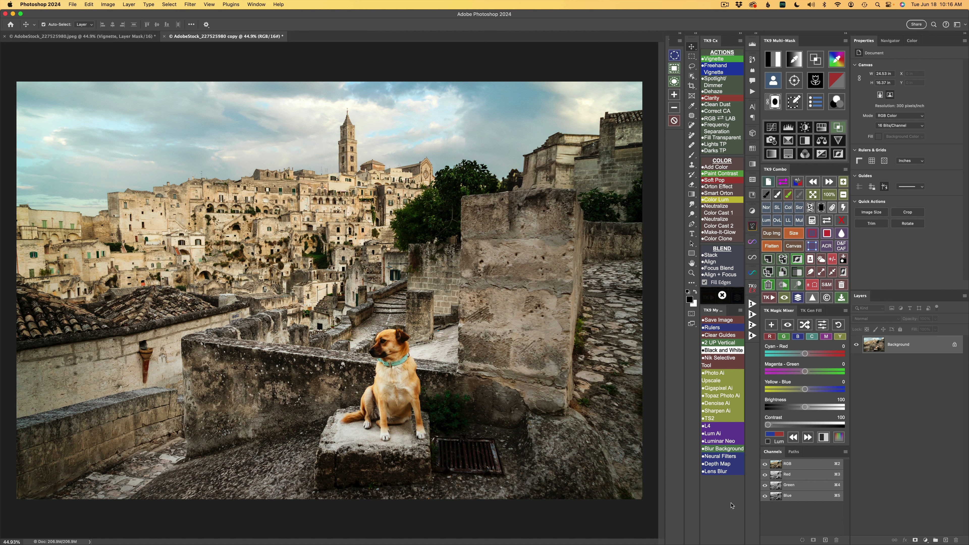
- Add a Magic Mixer layer with the luminosity option enabled and compare the image with the layer hidden and shown
{"action": "left_click", "coordinate": [758, 432]}
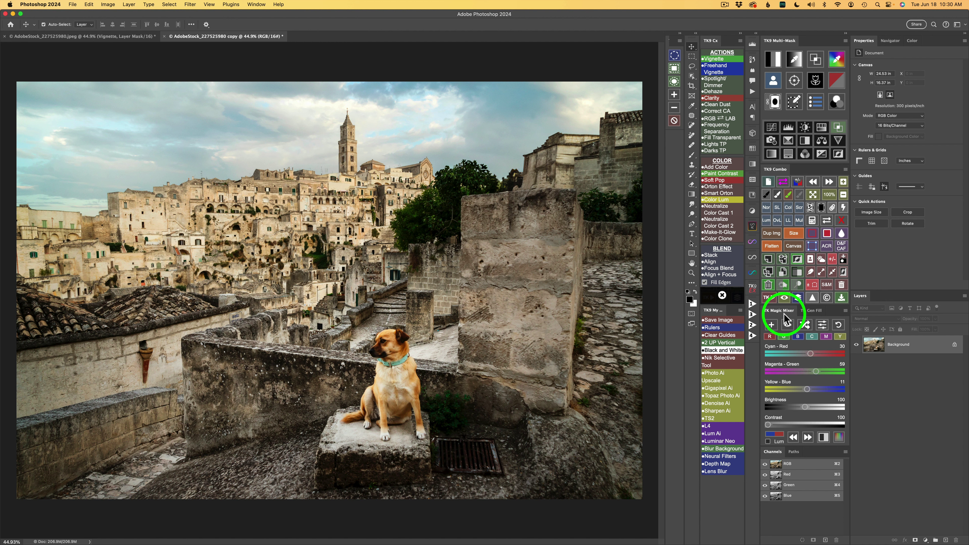
{"action": "left_click", "coordinate": [771, 325]}
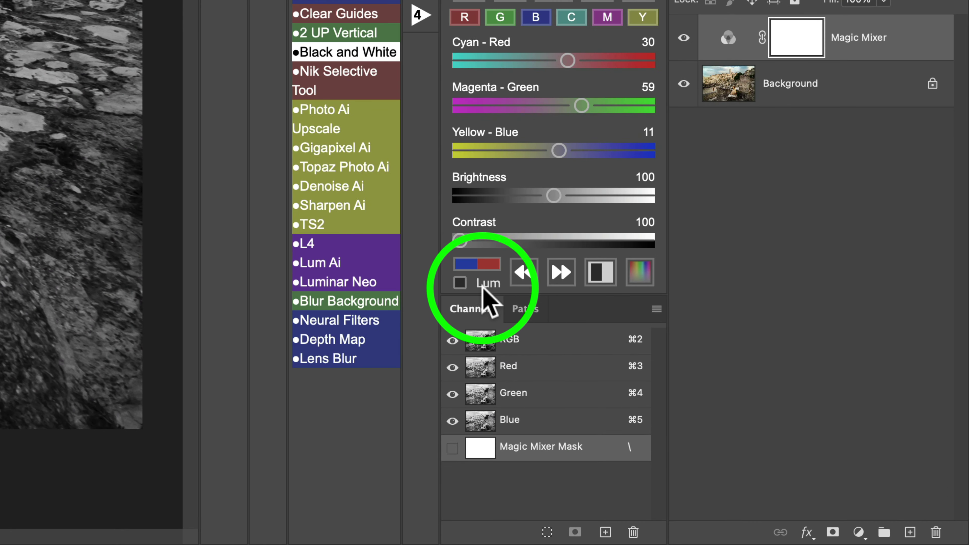
{"action": "left_click", "coordinate": [460, 283]}
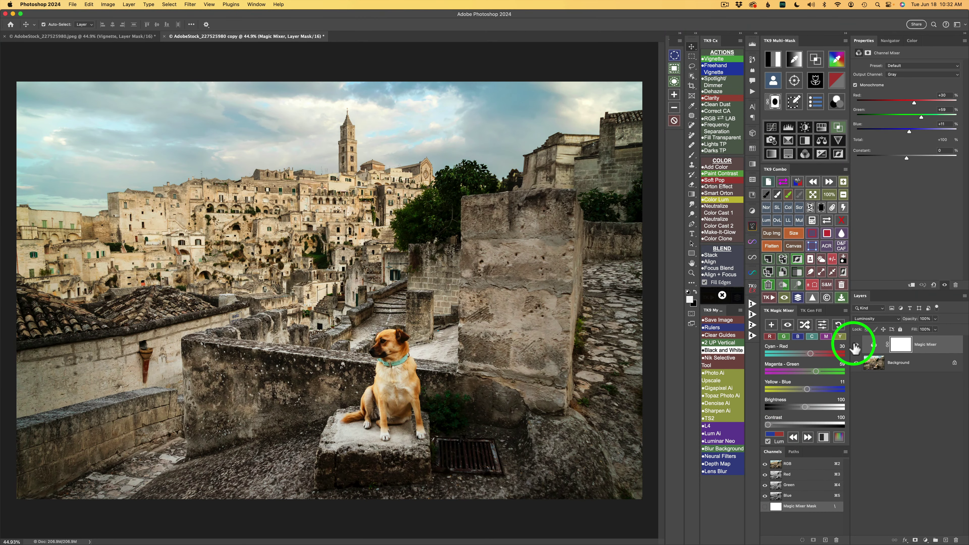
{"action": "left_click", "coordinate": [857, 346]}
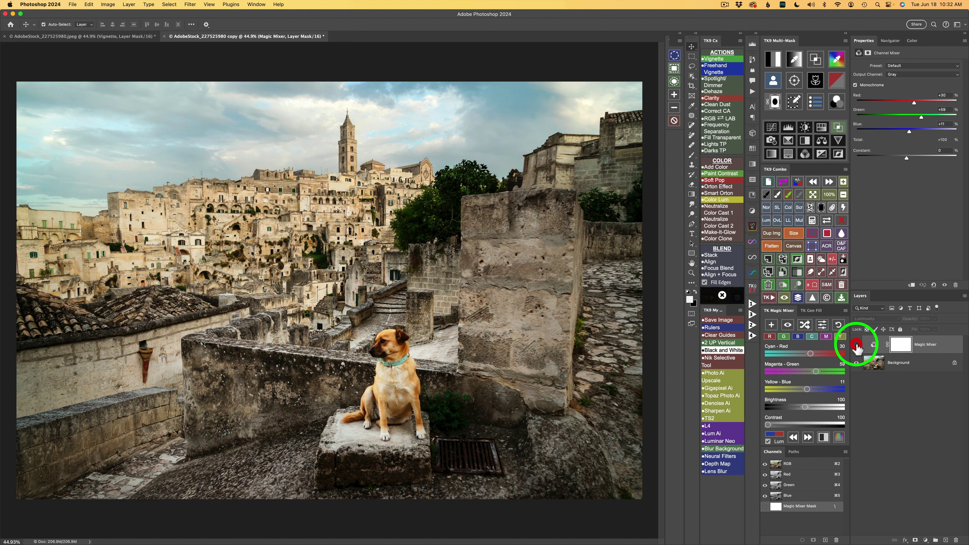
{"action": "left_click", "coordinate": [856, 347]}
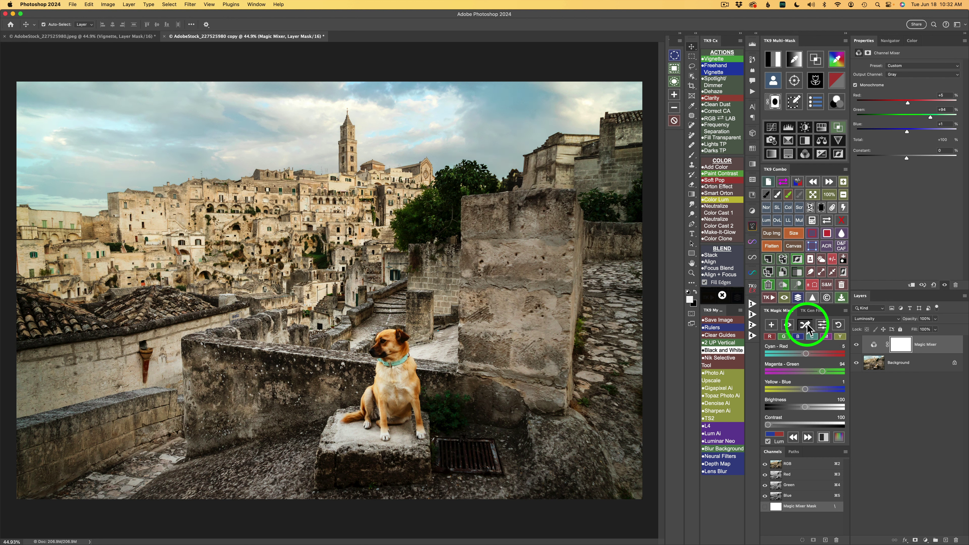
- Try several random channel mixes on the Magic Mixer layer in luminosity mode
{"action": "left_click", "coordinate": [808, 325]}
{"action": "left_click", "coordinate": [808, 325]}
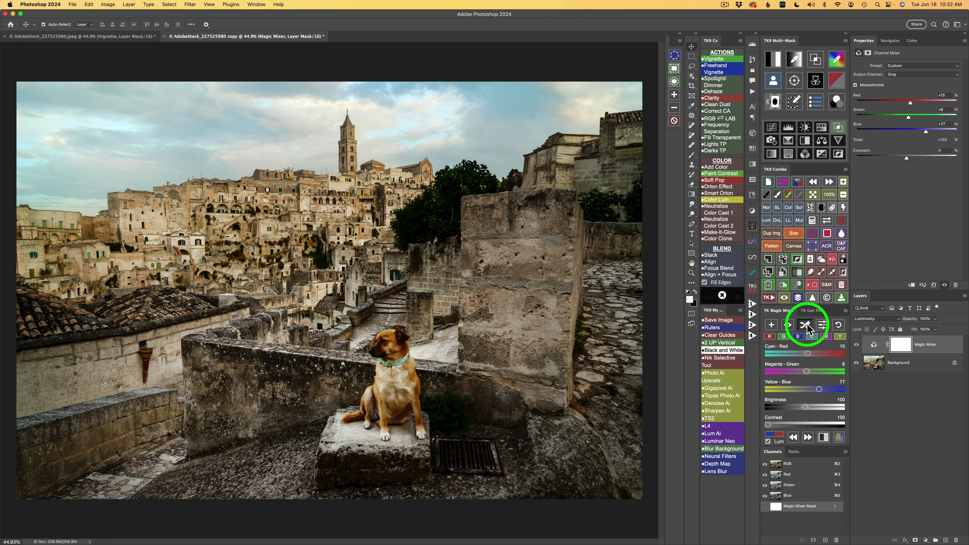
{"action": "left_click", "coordinate": [808, 325]}
{"action": "left_click", "coordinate": [808, 325]}
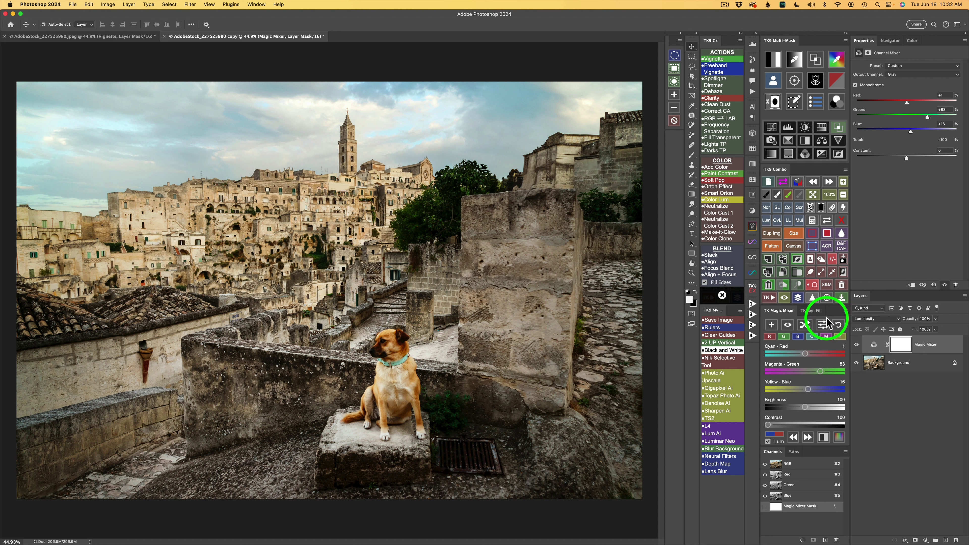
- Reset the Magic Mixer to its default mix and turn off the luminosity option
{"action": "left_click", "coordinate": [840, 328]}
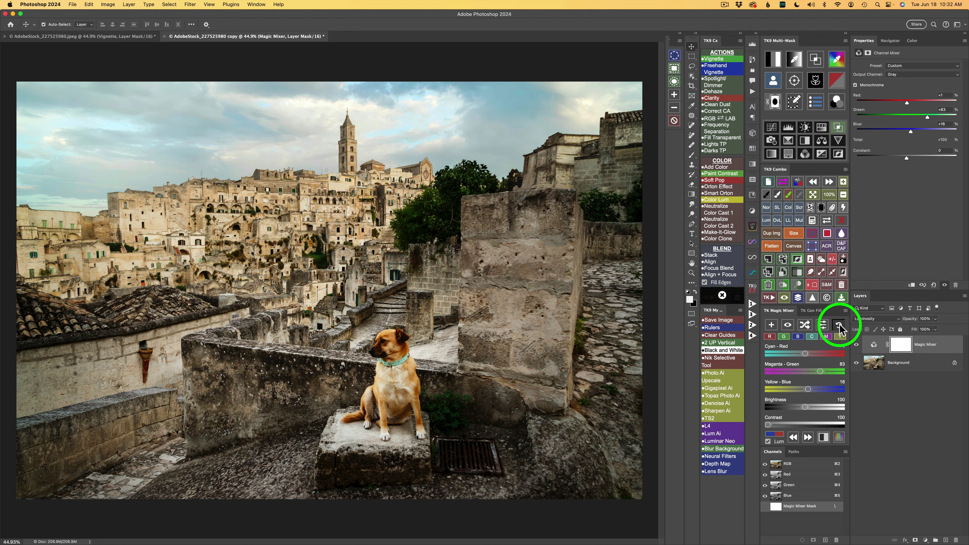
{"action": "left_click", "coordinate": [768, 441]}
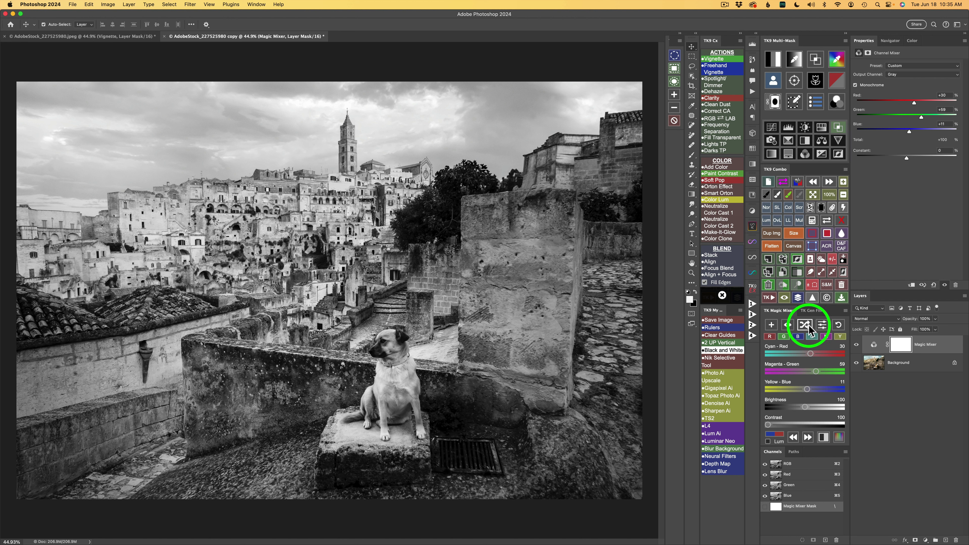
- Generate a series of random black-and-white mixes for the Magic Mixer layer
{"action": "left_click", "coordinate": [806, 325]}
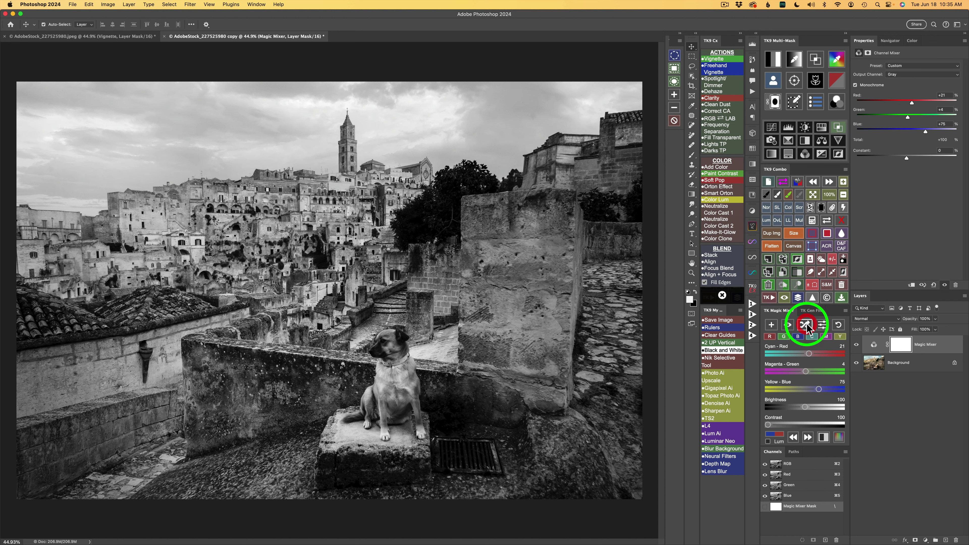
{"action": "left_click", "coordinate": [806, 326]}
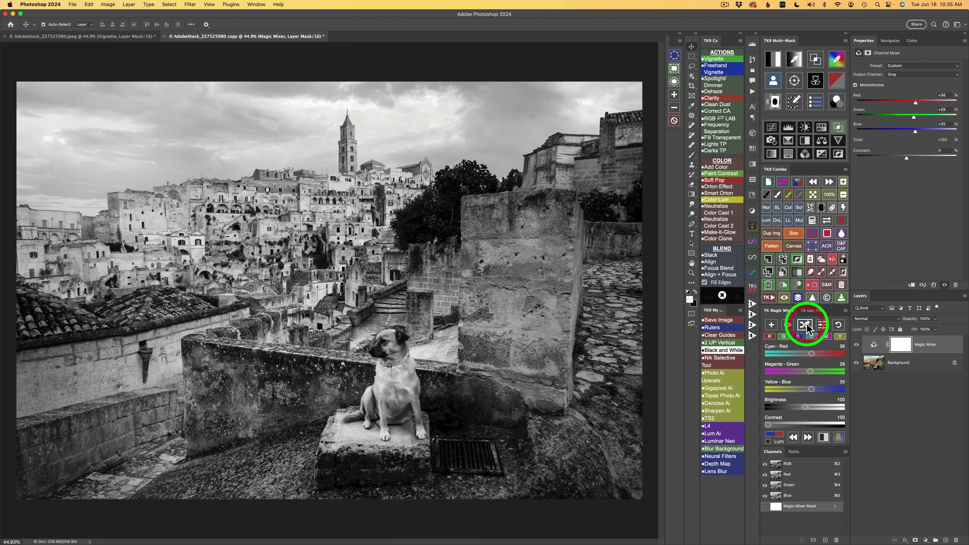
{"action": "left_click", "coordinate": [806, 326]}
{"action": "left_click", "coordinate": [807, 326]}
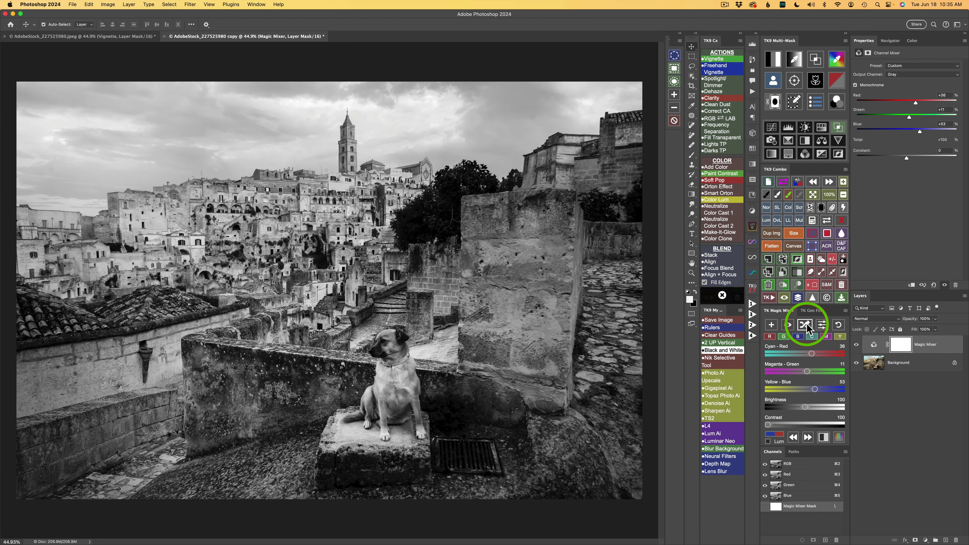
{"action": "left_click", "coordinate": [806, 325]}
{"action": "left_click", "coordinate": [807, 326]}
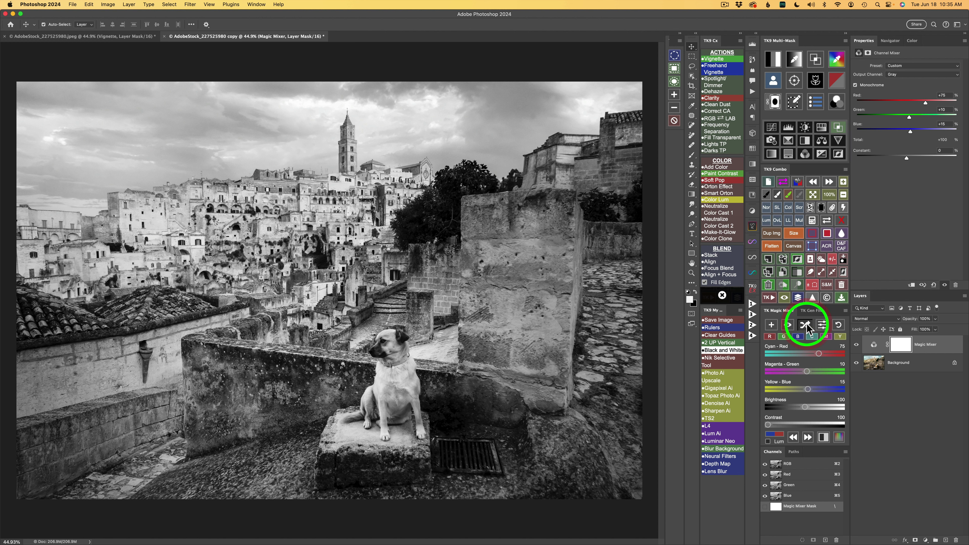
{"action": "left_click", "coordinate": [806, 325]}
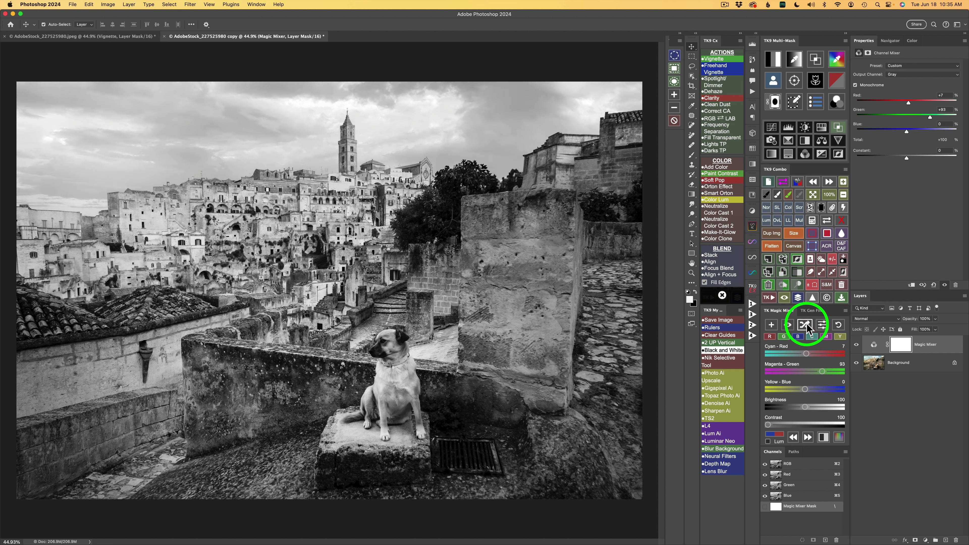
- Step back through the previous black-and-white mixes and forward again to the latest one
{"action": "left_click", "coordinate": [793, 437]}
{"action": "left_click", "coordinate": [793, 437]}
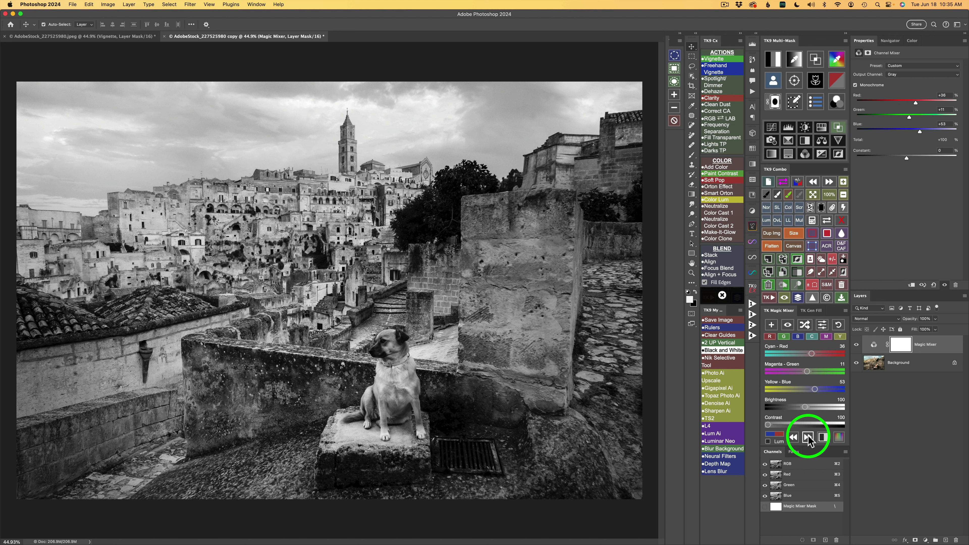
{"action": "left_click", "coordinate": [808, 437]}
{"action": "left_click", "coordinate": [807, 437]}
{"action": "left_click", "coordinate": [808, 437]}
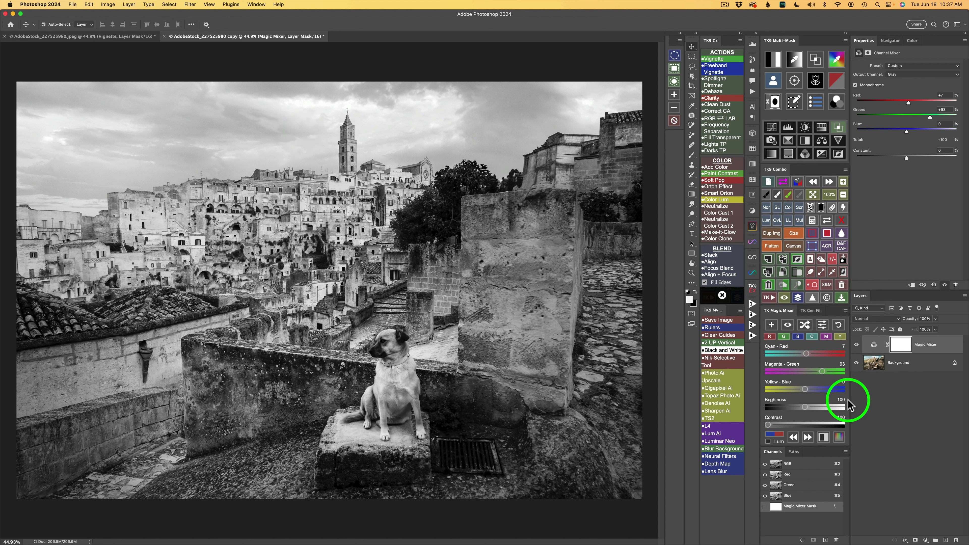
- Hide the first Magic Mixer layer and add a second Magic Mixer layer above it
{"action": "left_click", "coordinate": [857, 345]}
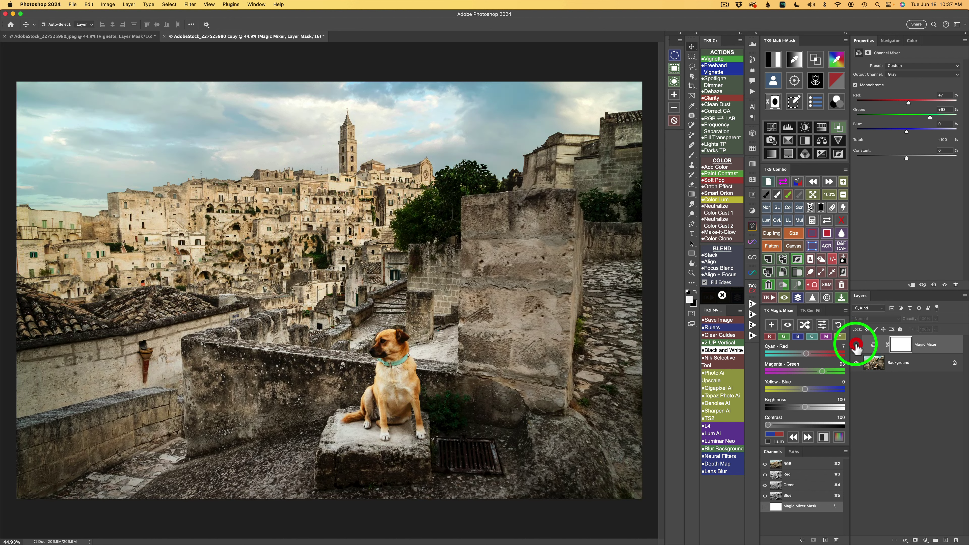
{"action": "left_click", "coordinate": [771, 326]}
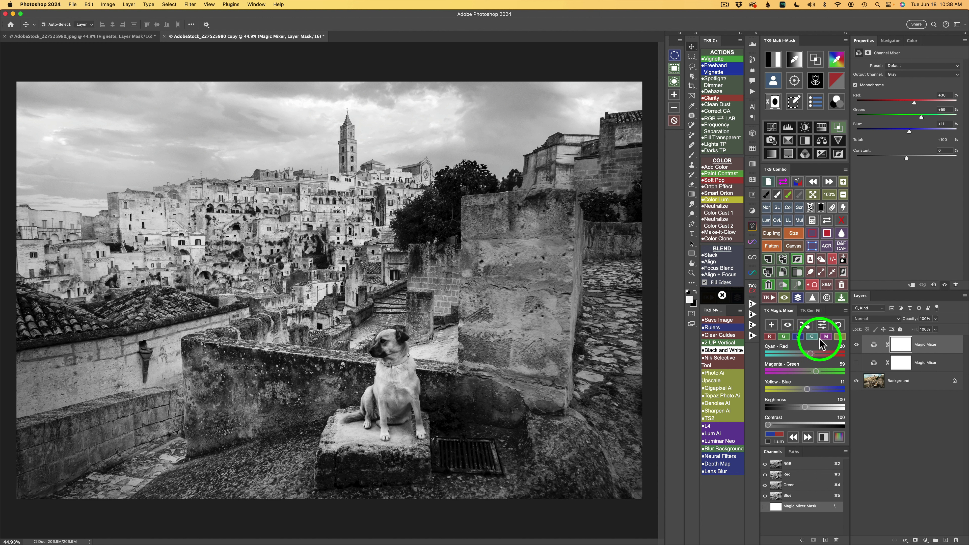
- Try the red, green, blue, cyan, magenta and yellow presets on the new Magic Mixer layer, ending on magenta
{"action": "left_click", "coordinate": [770, 337]}
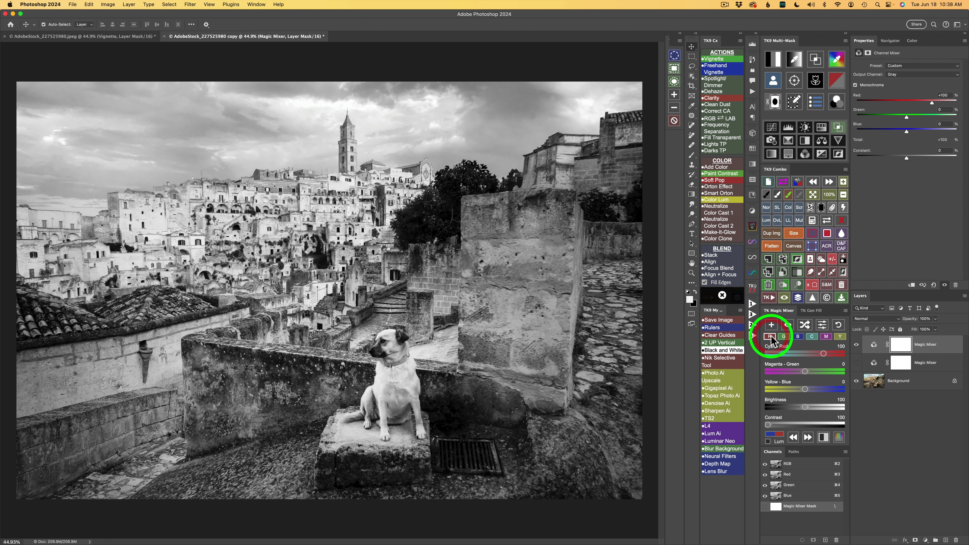
{"action": "left_click", "coordinate": [784, 336]}
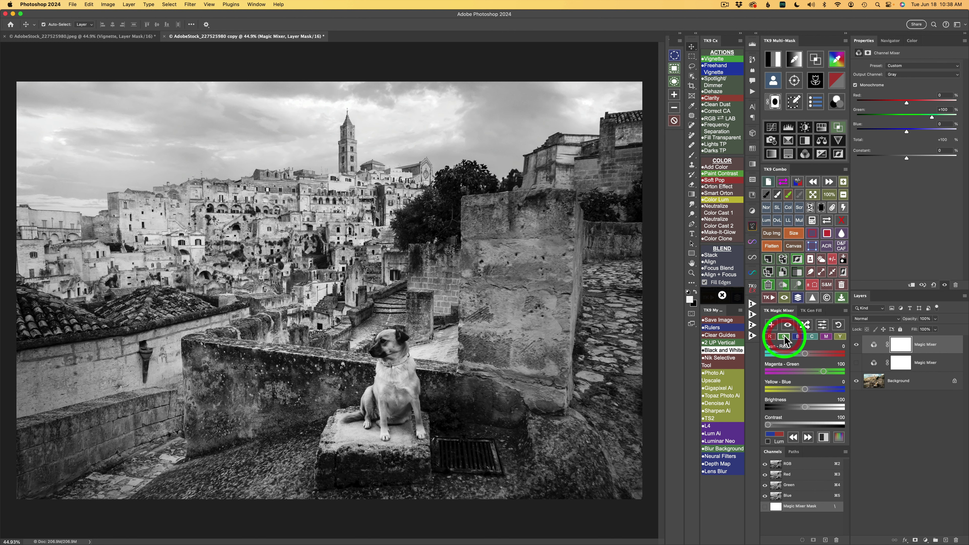
{"action": "left_click", "coordinate": [798, 337]}
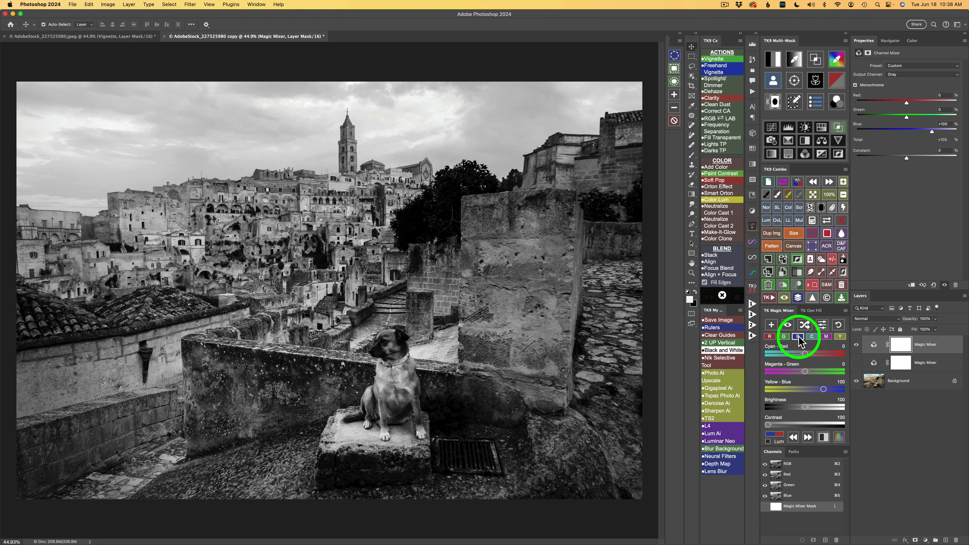
{"action": "left_click", "coordinate": [812, 337]}
{"action": "left_click", "coordinate": [827, 337]}
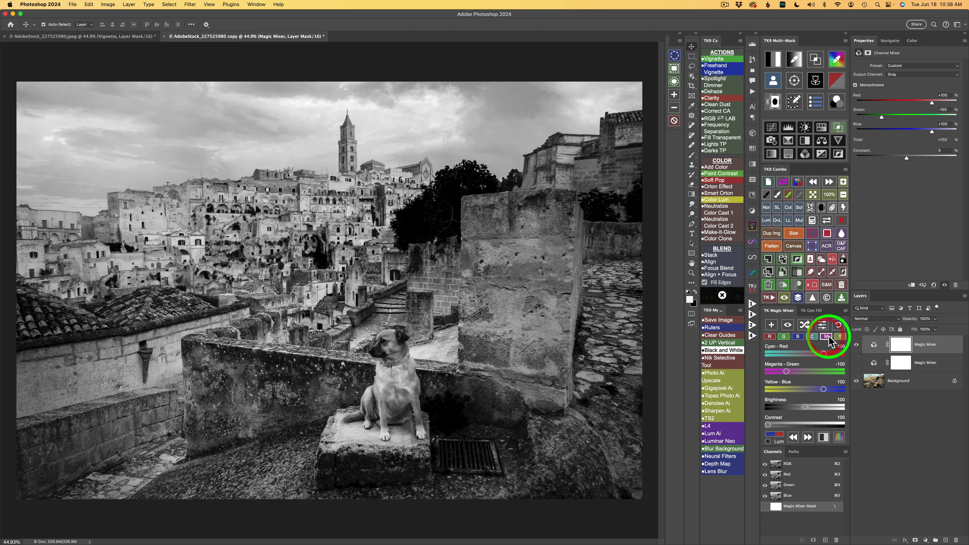
{"action": "left_click", "coordinate": [839, 337]}
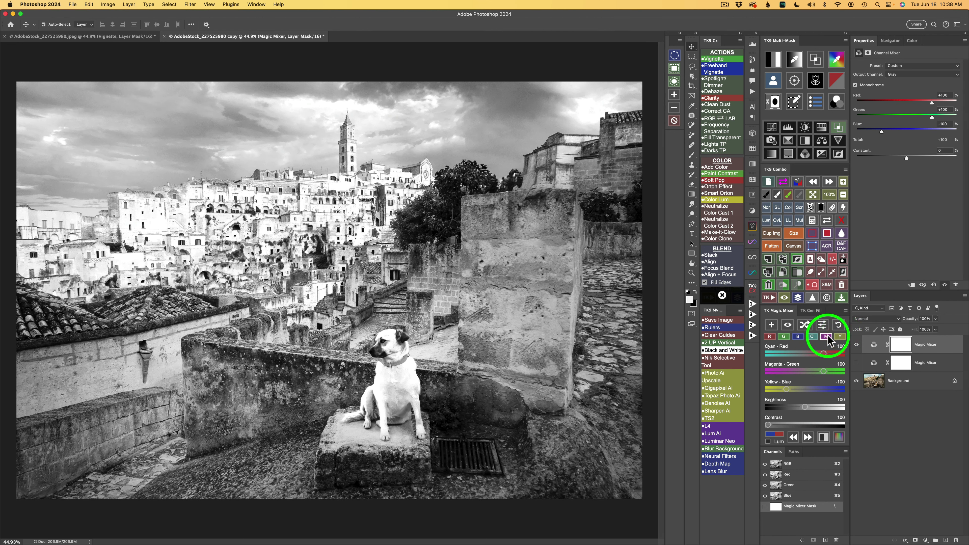
{"action": "left_click", "coordinate": [826, 337]}
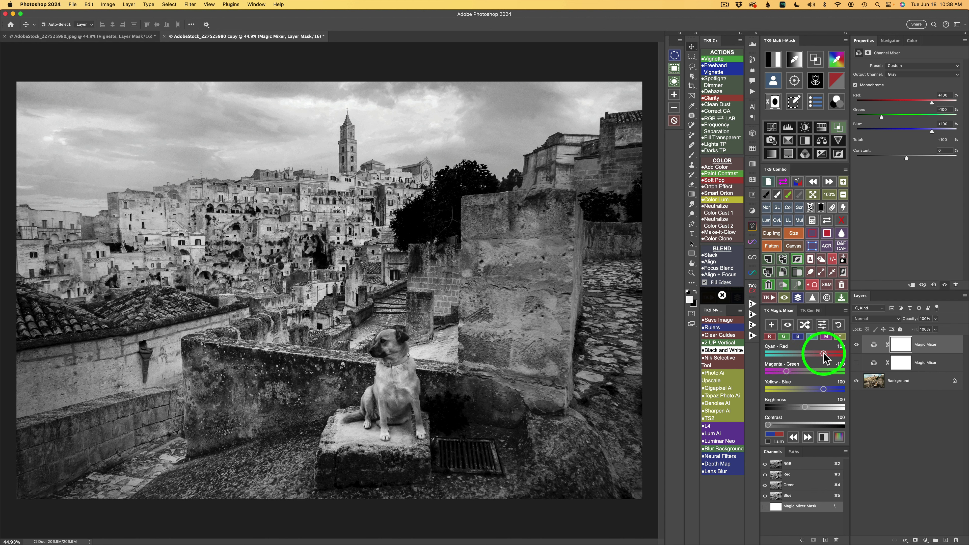
- Set Cyan-Red to 102, check the channel total, and raise Magenta-Green to about -17
{"action": "mouse_move", "coordinate": [824, 355]}
{"action": "left_mouse_down"}
{"action": "mouse_move", "coordinate": [832, 357]}
{"action": "mouse_move", "coordinate": [823, 354]}
{"action": "left_mouse_up"}
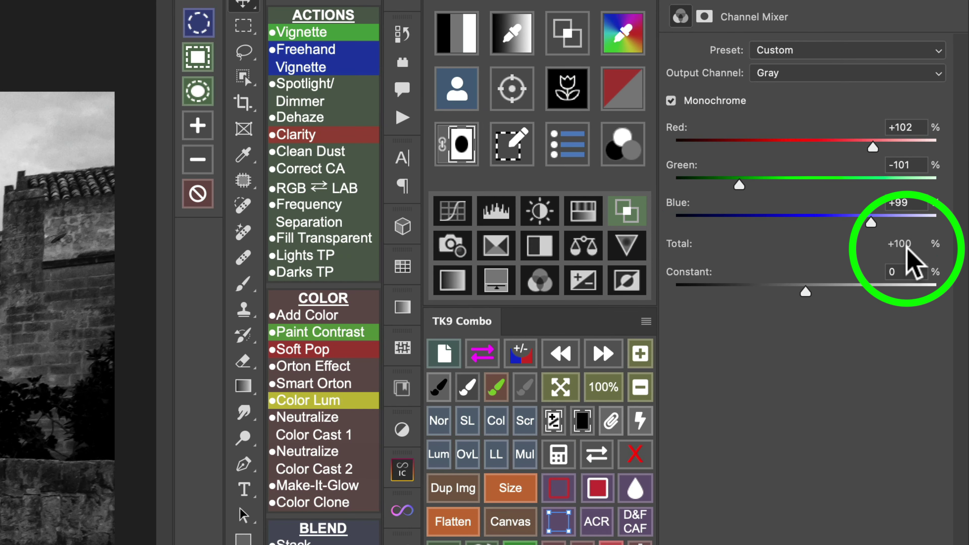
{"action": "mouse_move", "coordinate": [907, 248]}
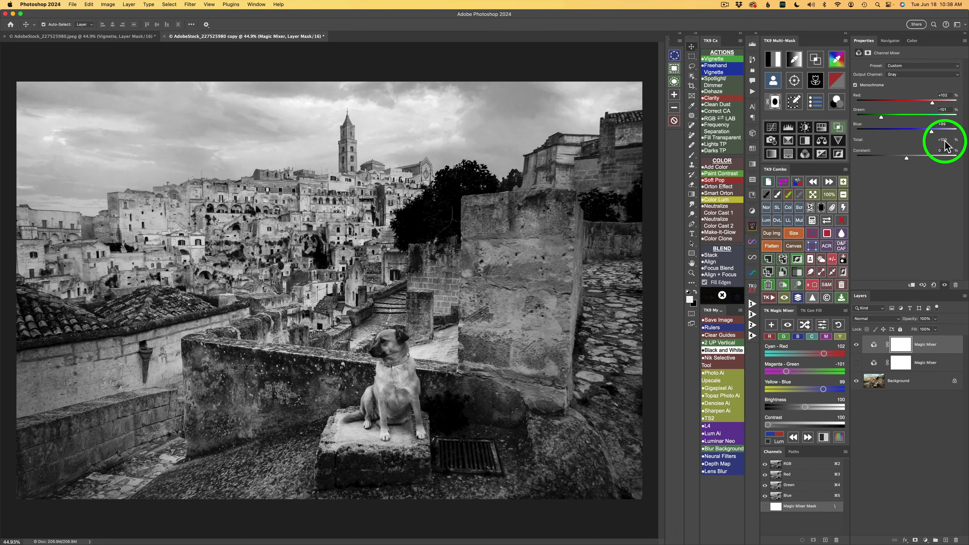
{"action": "mouse_move", "coordinate": [945, 145]}
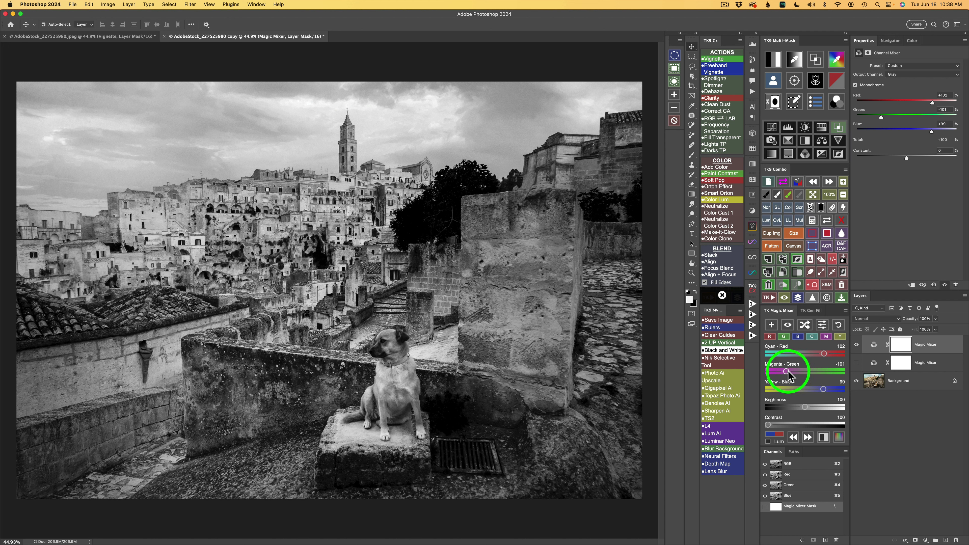
{"action": "left_click_drag", "start_coordinate": [786, 371], "coordinate": [804, 376]}
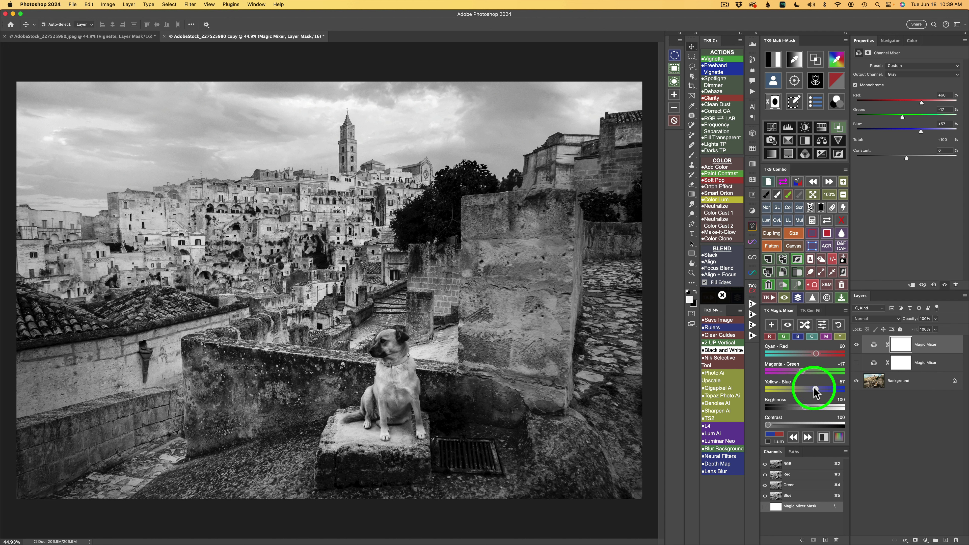
- Adjust the Yellow-Blue mix to 46 and set the Magic Mixer contrast to 135
{"action": "mouse_move", "coordinate": [813, 387]}
{"action": "left_mouse_down"}
{"action": "mouse_move", "coordinate": [805, 387]}
{"action": "mouse_move", "coordinate": [813, 389]}
{"action": "left_mouse_up"}
{"action": "left_click_drag", "start_coordinate": [814, 391], "coordinate": [823, 391]}
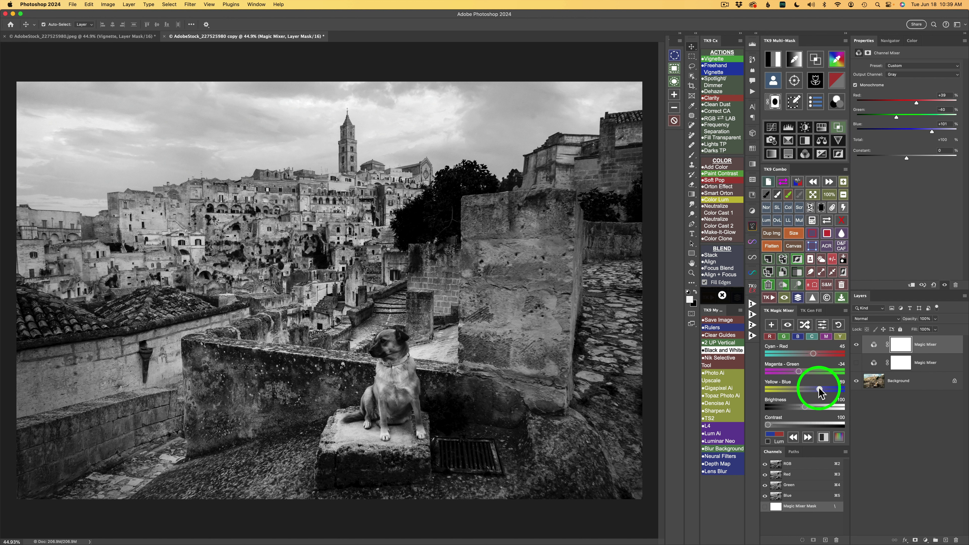
{"action": "left_click_drag", "start_coordinate": [819, 391], "coordinate": [812, 392]}
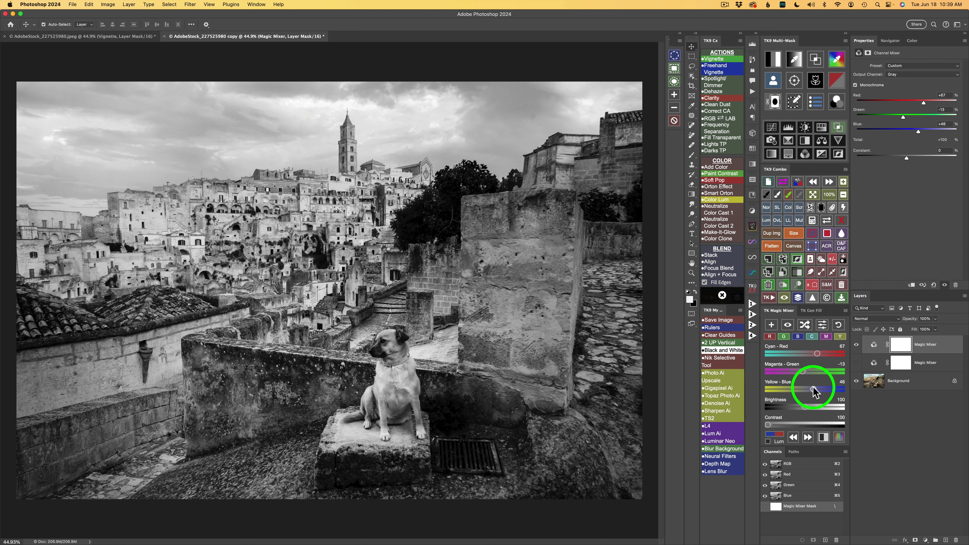
{"action": "left_click_drag", "start_coordinate": [805, 406], "coordinate": [794, 424]}
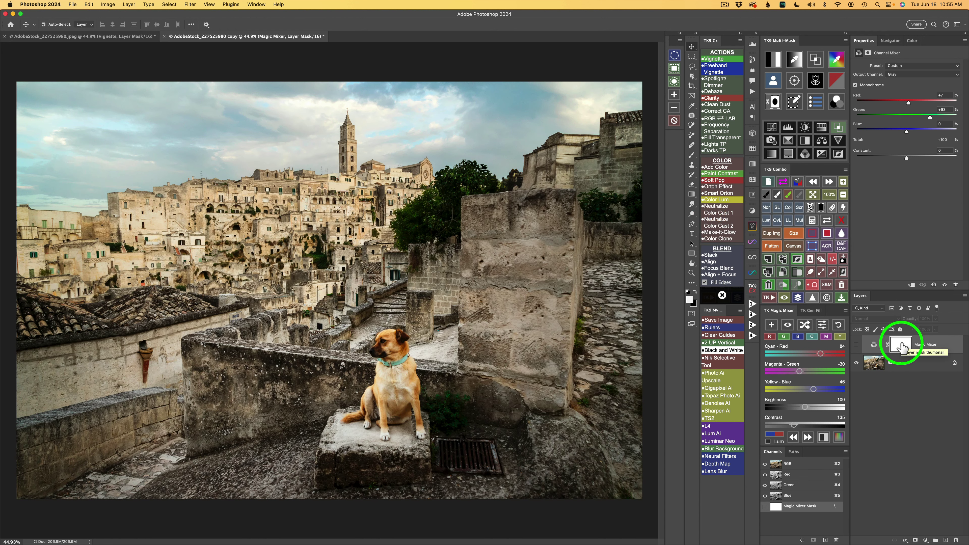
- Show the Magic Mixer layer again and create a selection of the sky
{"action": "left_click", "coordinate": [856, 346]}
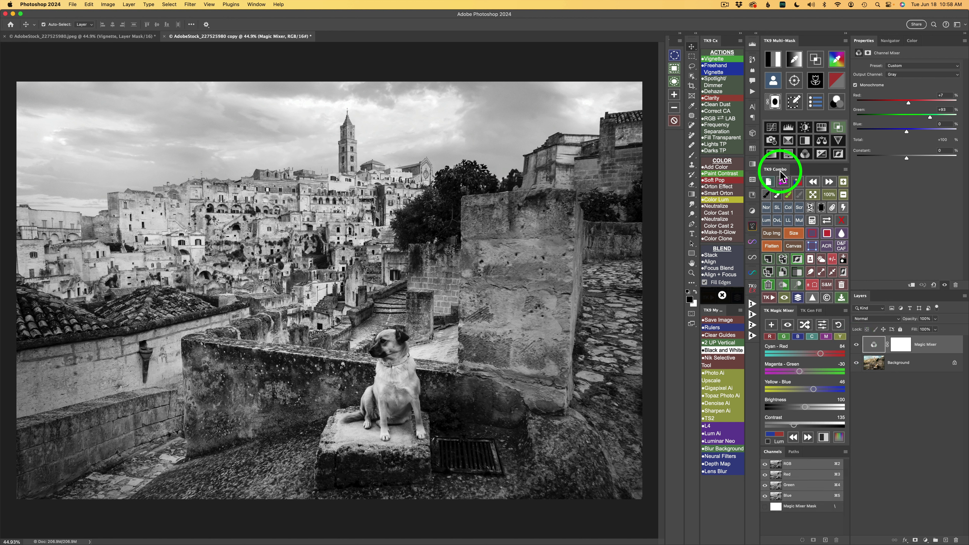
{"action": "left_click", "coordinate": [820, 260]}
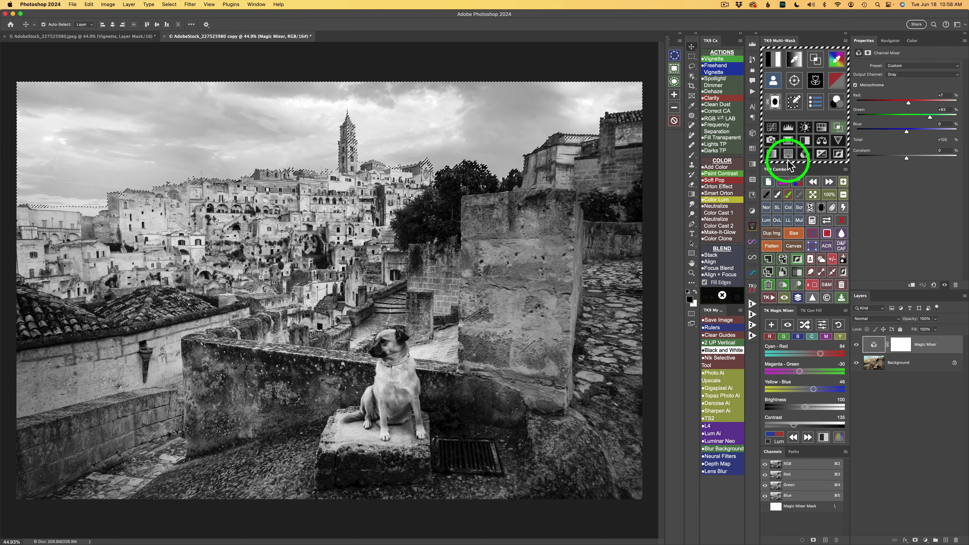
- Subtract the active sky selection from the Magic Mixer layer's mask and clear the selection
{"action": "left_click", "coordinate": [813, 221]}
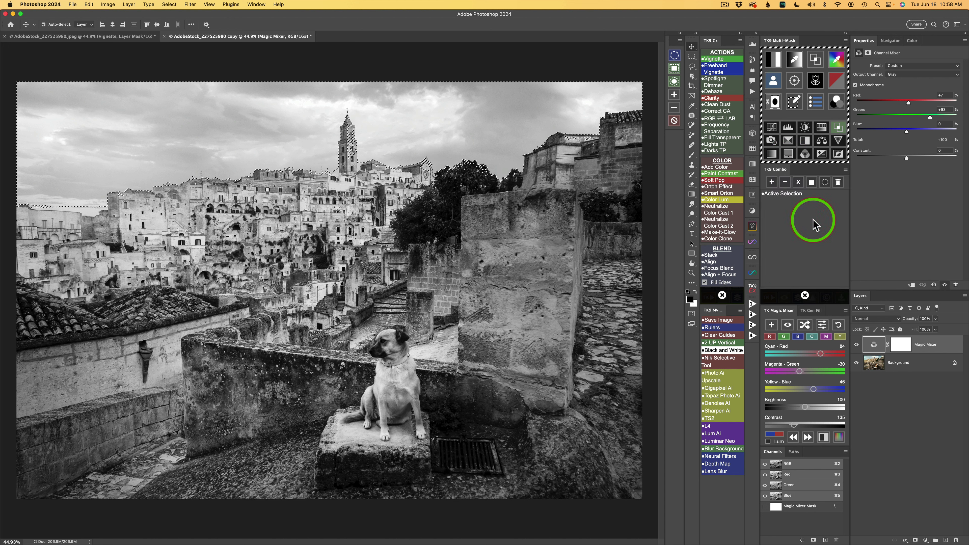
{"action": "left_click", "coordinate": [791, 194]}
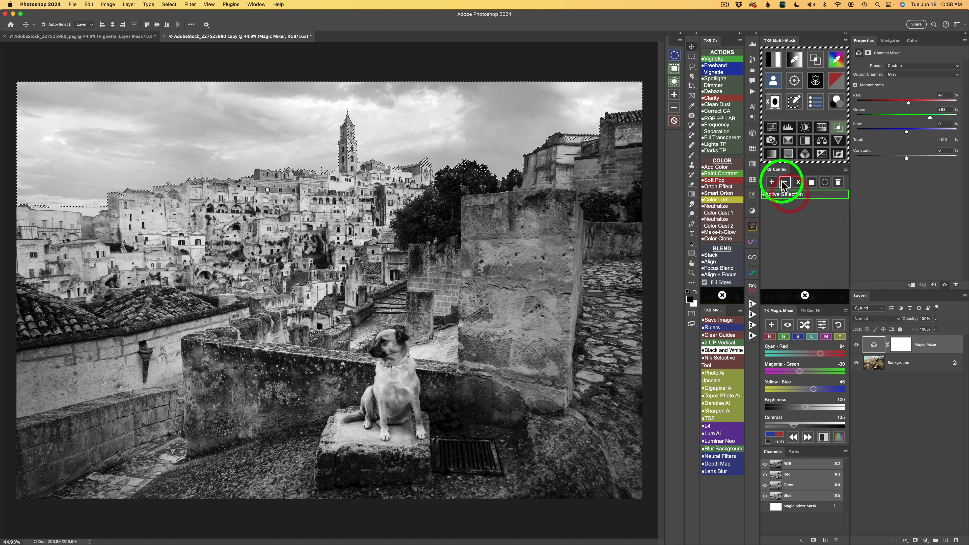
{"action": "left_click", "coordinate": [785, 182]}
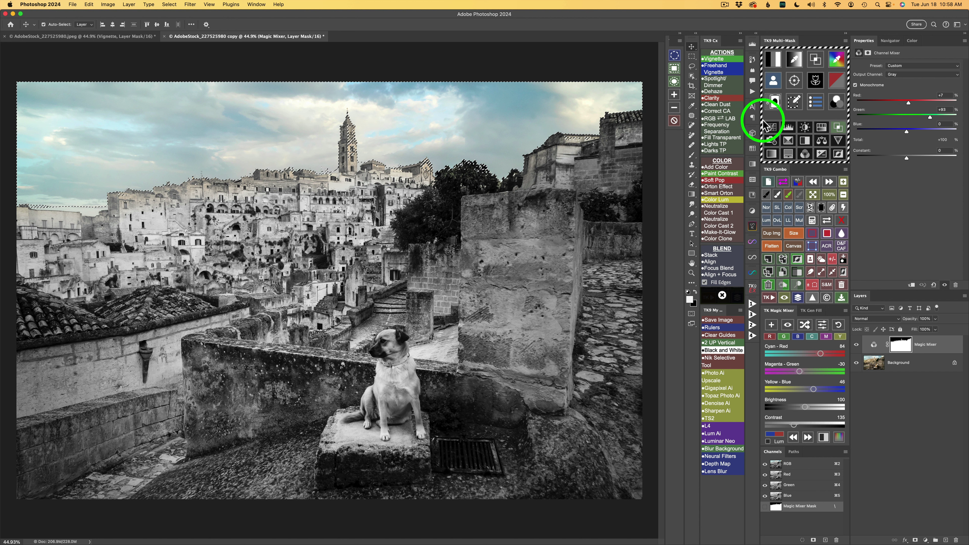
{"action": "left_click", "coordinate": [832, 259]}
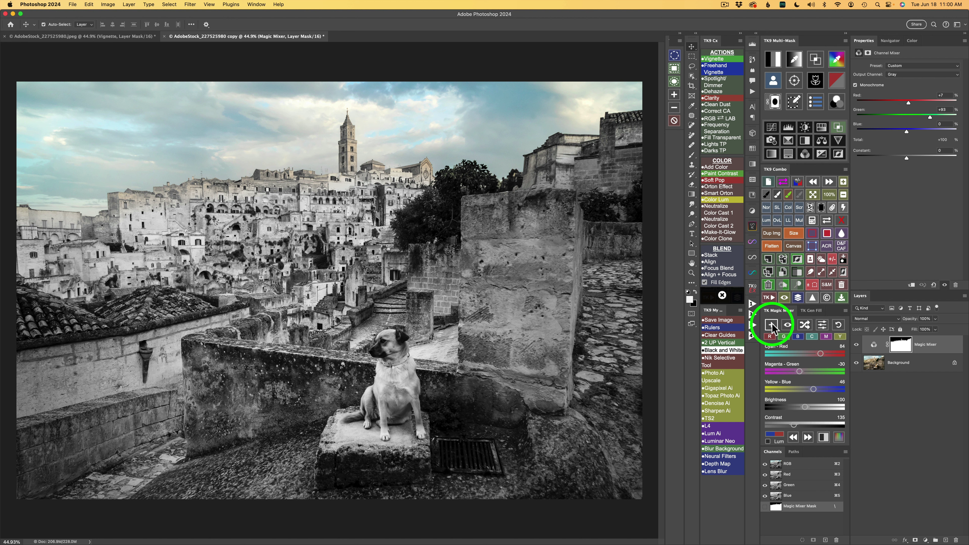
- Add a second Magic Mixer layer and set its Yellow-Blue mix to -116
{"action": "left_click", "coordinate": [771, 325]}
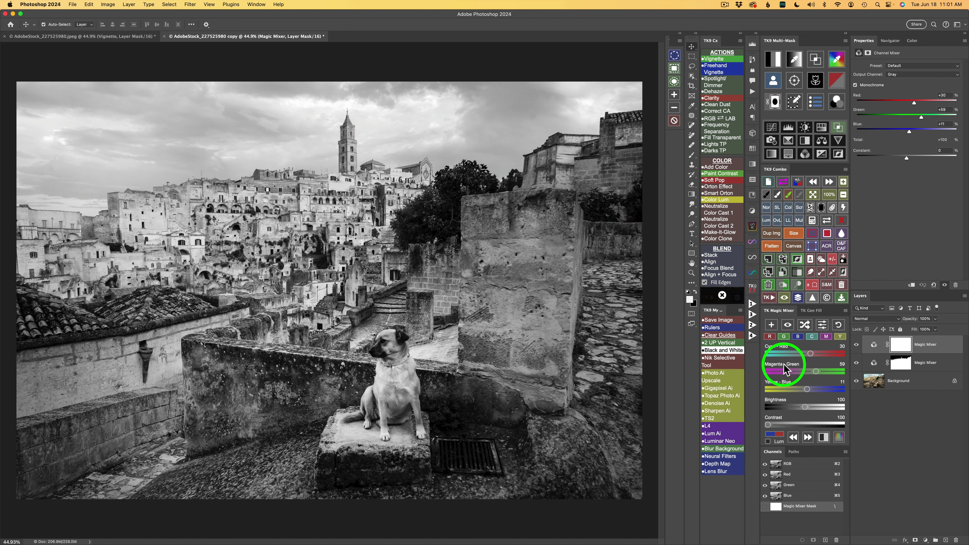
{"action": "left_click", "coordinate": [801, 389]}
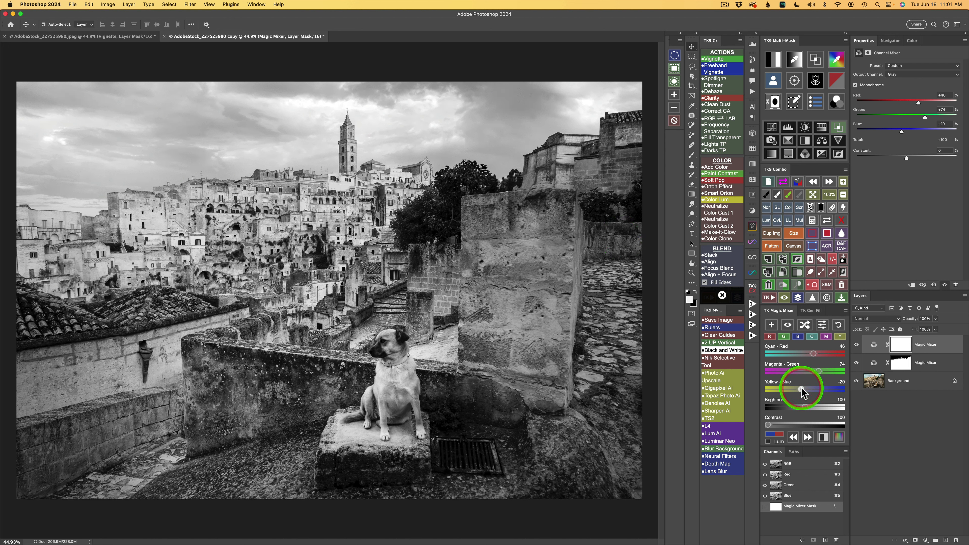
{"action": "left_click", "coordinate": [797, 388]}
{"action": "left_click", "coordinate": [790, 388]}
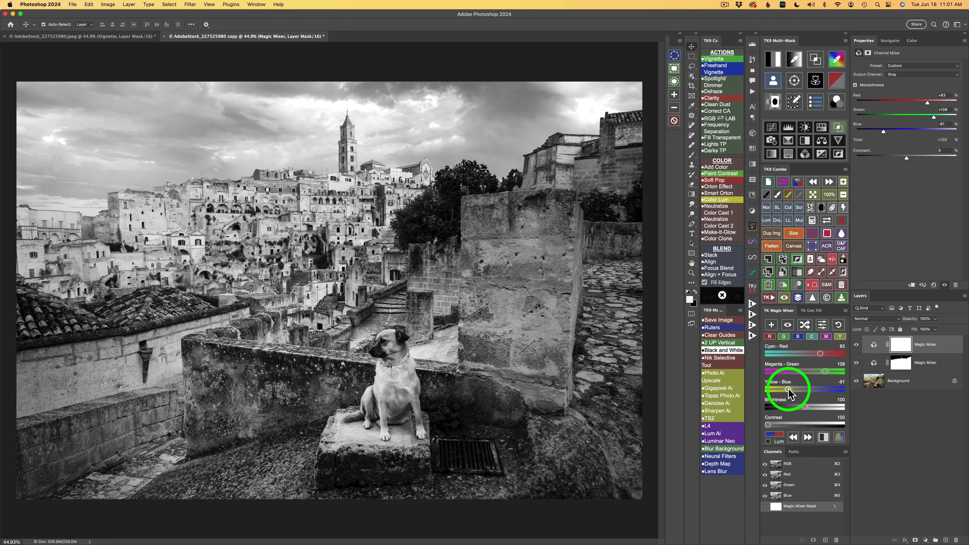
{"action": "left_click_drag", "start_coordinate": [788, 389], "coordinate": [788, 389]}
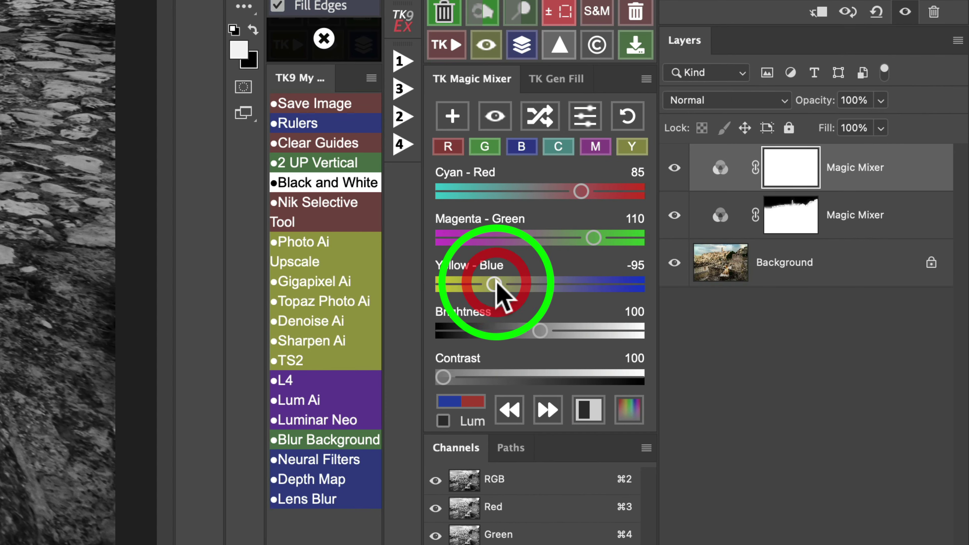
{"action": "left_click_drag", "start_coordinate": [496, 283], "coordinate": [490, 282]}
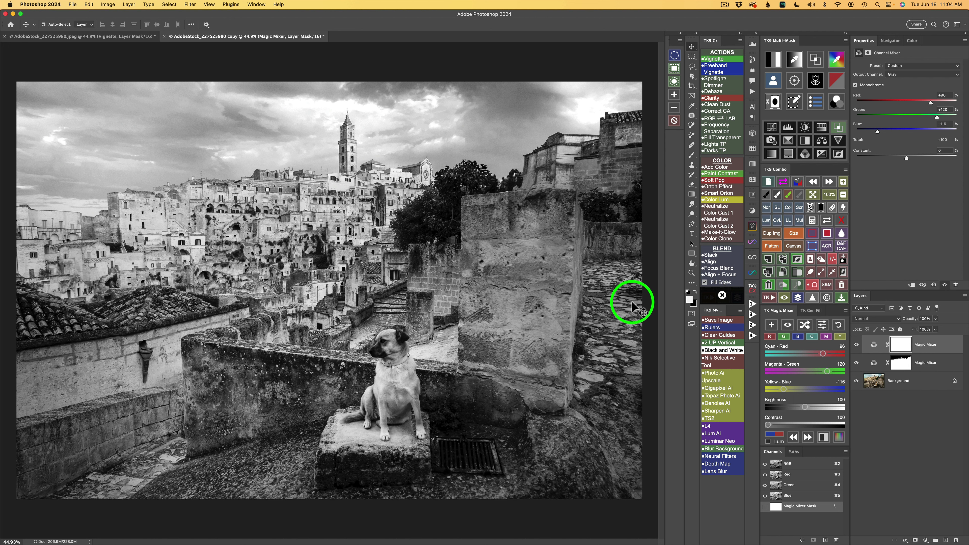
- Save the current Magic Mixer settings as a preset named Skies and leave the presets list
{"action": "left_click", "coordinate": [821, 326]}
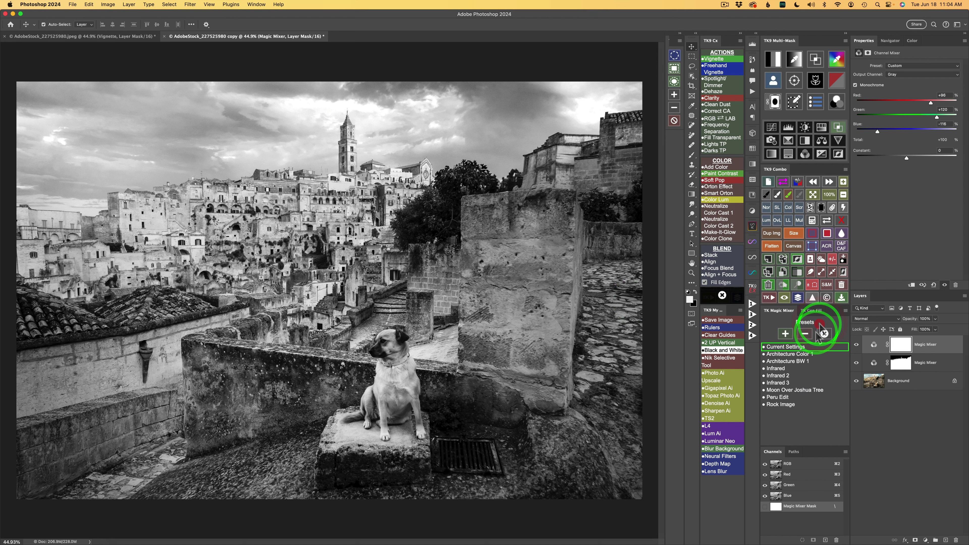
{"action": "left_click", "coordinate": [816, 348]}
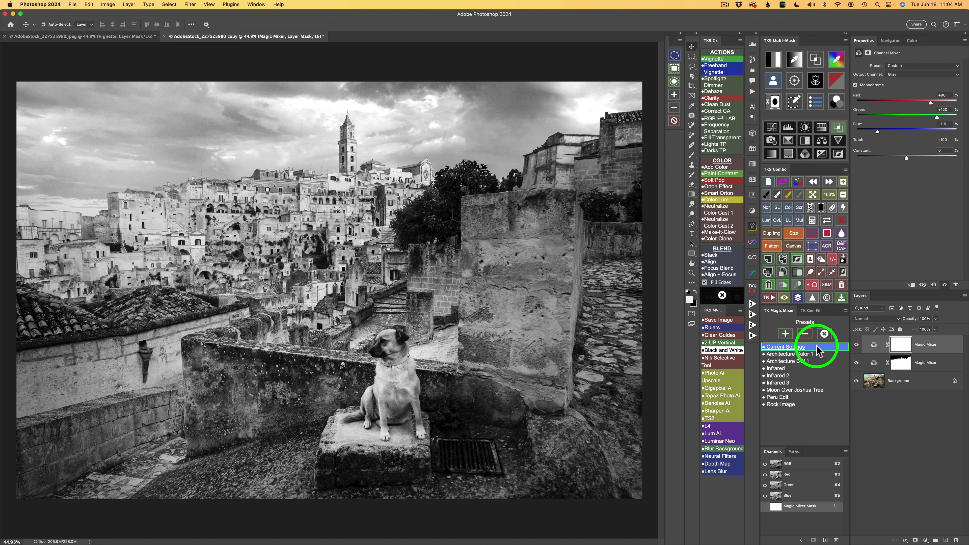
{"action": "left_click", "coordinate": [785, 333]}
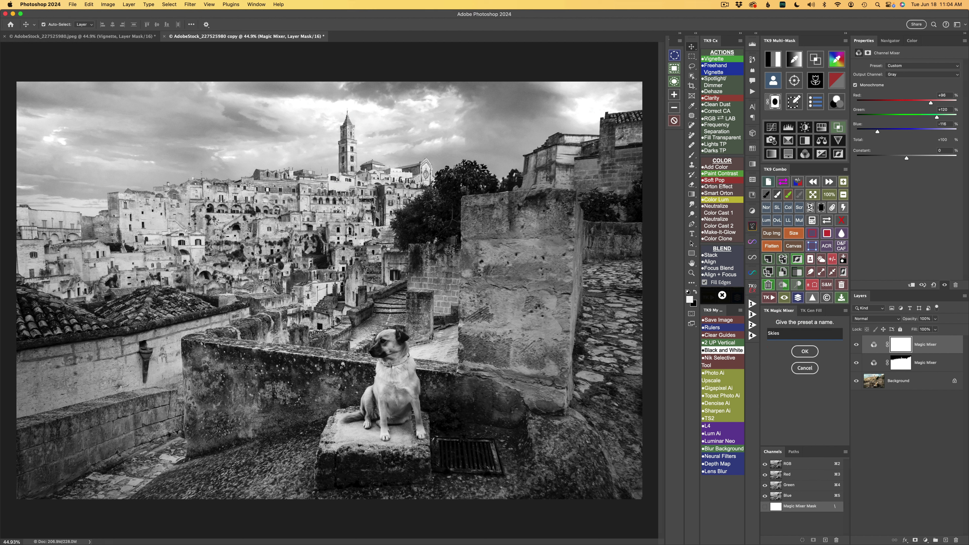
{"action": "left_click", "coordinate": [804, 351]}
{"action": "left_click", "coordinate": [789, 416]}
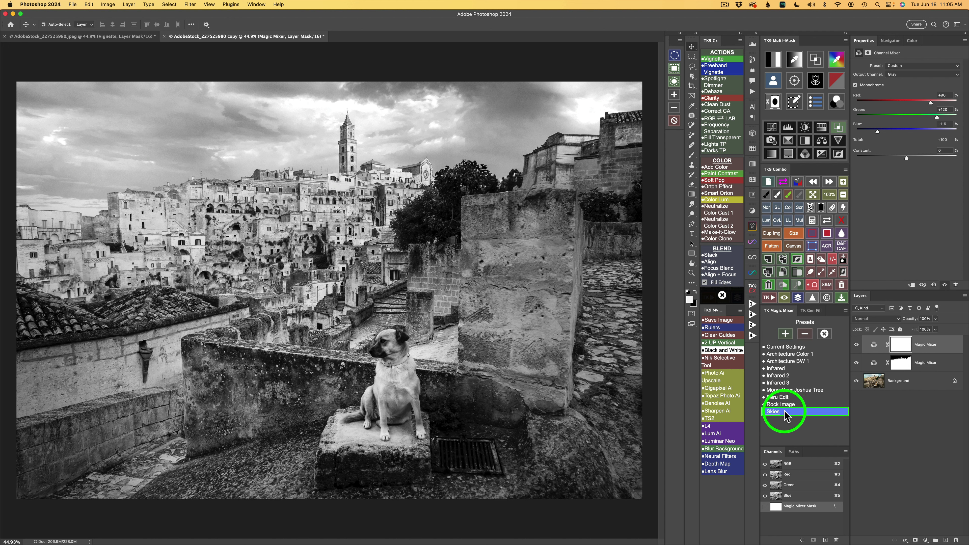
{"action": "left_click", "coordinate": [823, 333]}
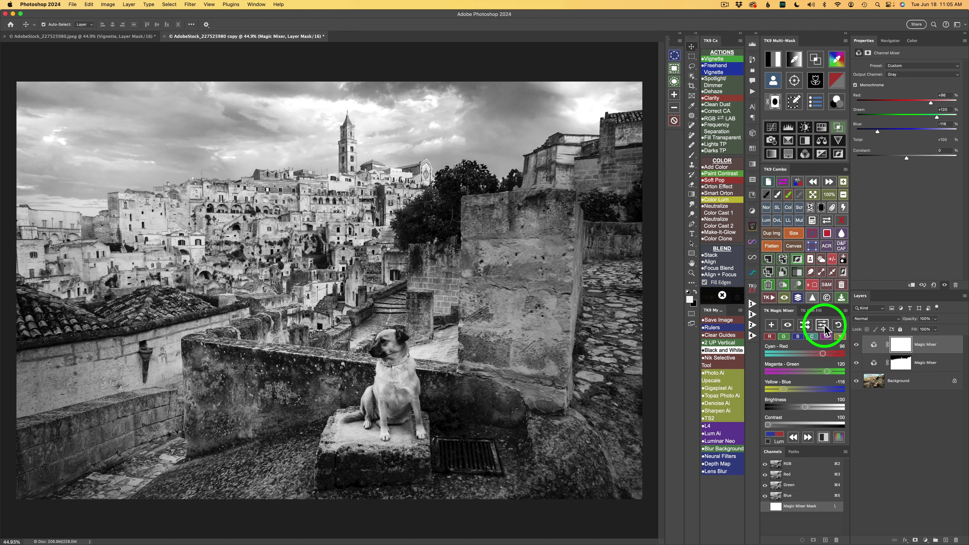
- Load the saved Skies preset on the upper Magic Mixer layer and return to the mixer controls
{"action": "left_click", "coordinate": [822, 325]}
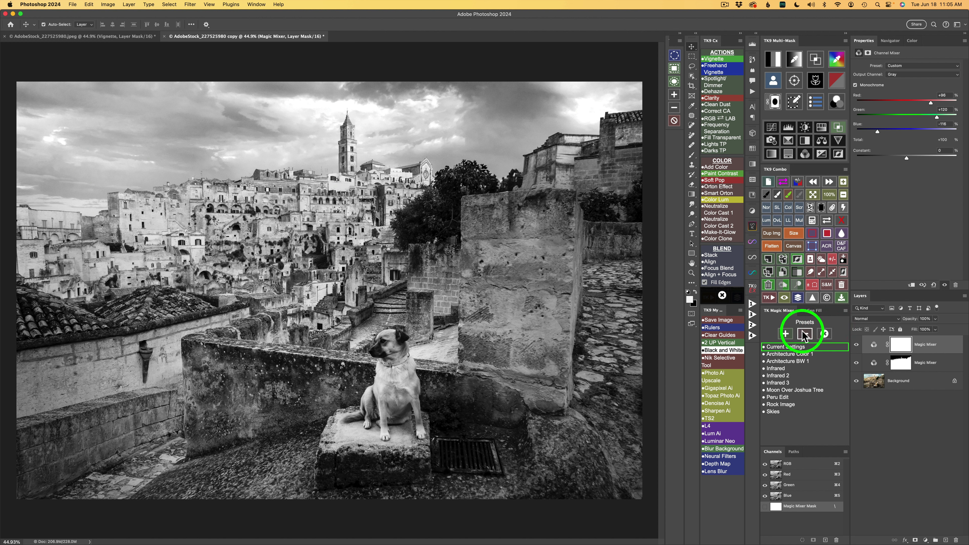
{"action": "left_click", "coordinate": [775, 412]}
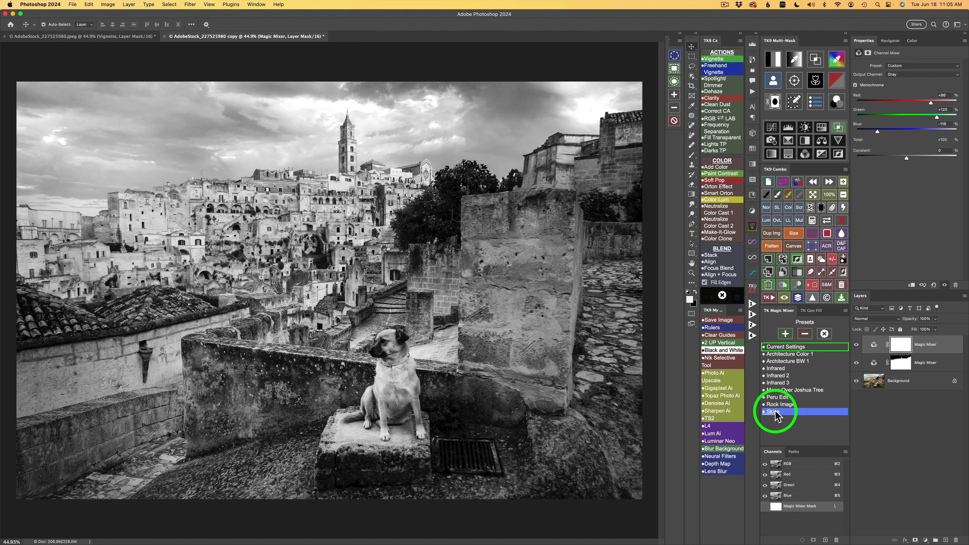
{"action": "double_click", "coordinate": [775, 412]}
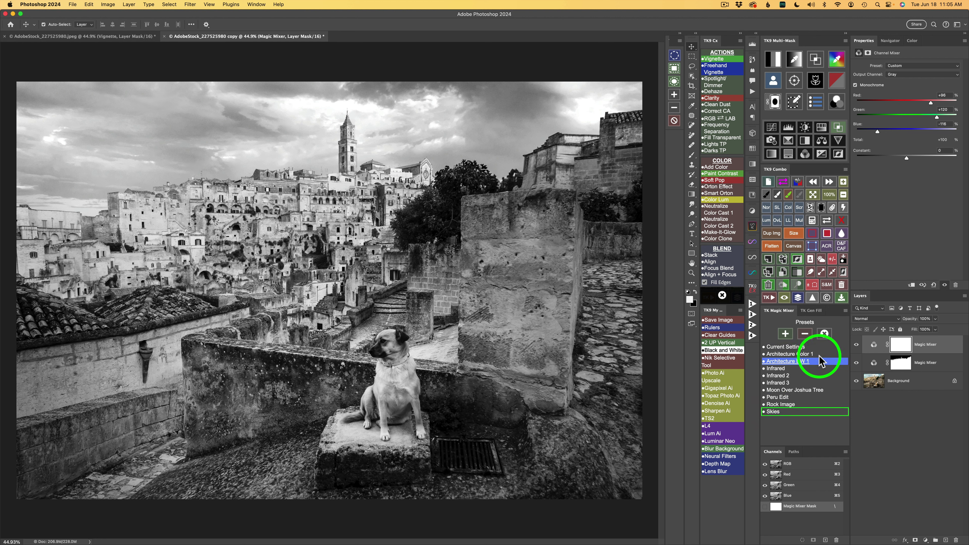
{"action": "left_click", "coordinate": [824, 334]}
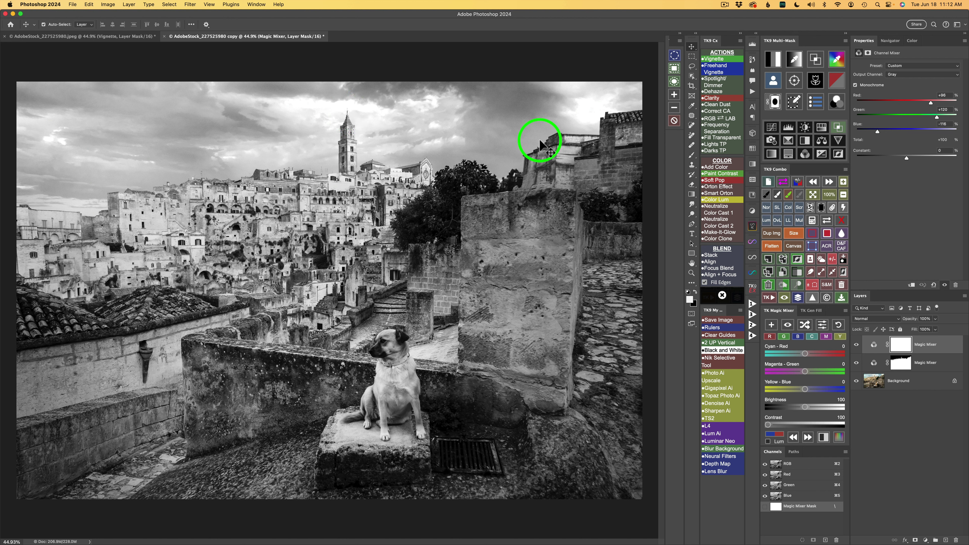
- Turn on the live clipping preview and add a Color Grading layer directly beneath the _Live Clipping layer
{"action": "left_click", "coordinate": [798, 183]}
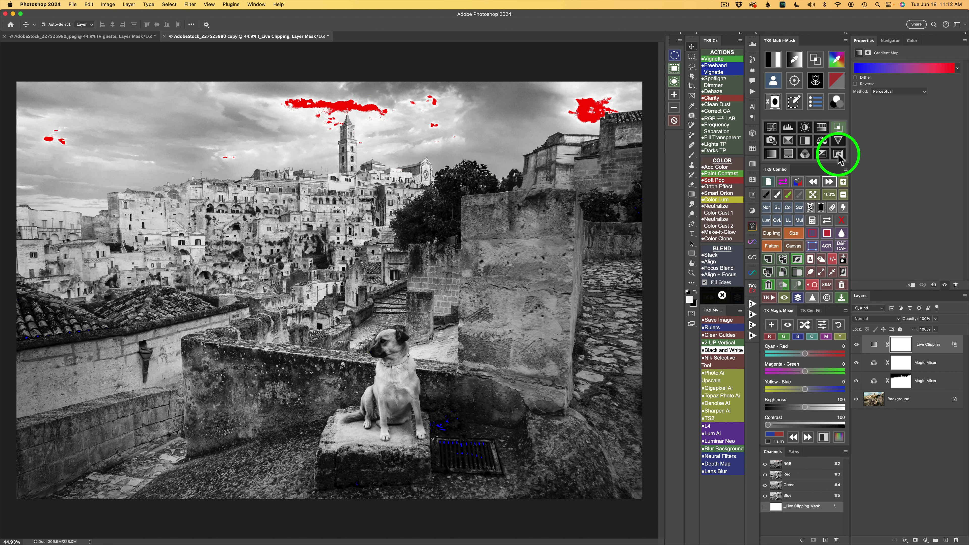
{"action": "left_click", "coordinate": [836, 102]}
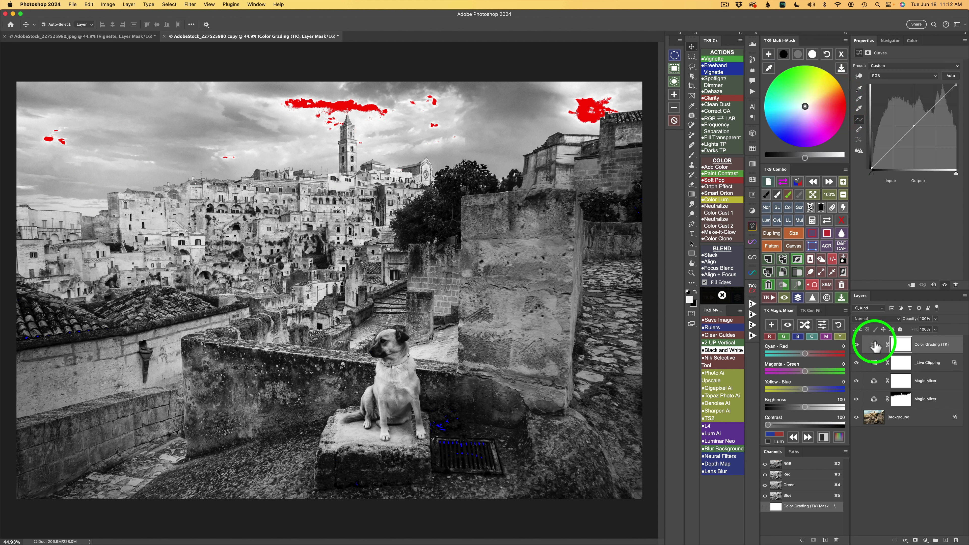
{"action": "mouse_move", "coordinate": [875, 347]}
{"action": "left_mouse_down"}
{"action": "mouse_move", "coordinate": [880, 376]}
{"action": "mouse_move", "coordinate": [877, 365]}
{"action": "left_mouse_up"}
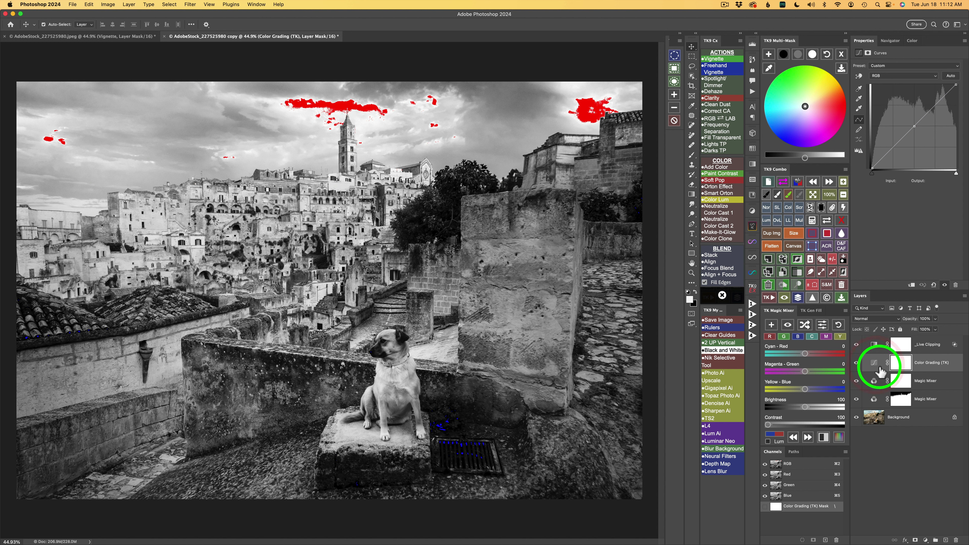
- Set the Color Grading brightness to -4 for highlights and 2 for shadows, and remove the live clipping preview
{"action": "left_click", "coordinate": [813, 56]}
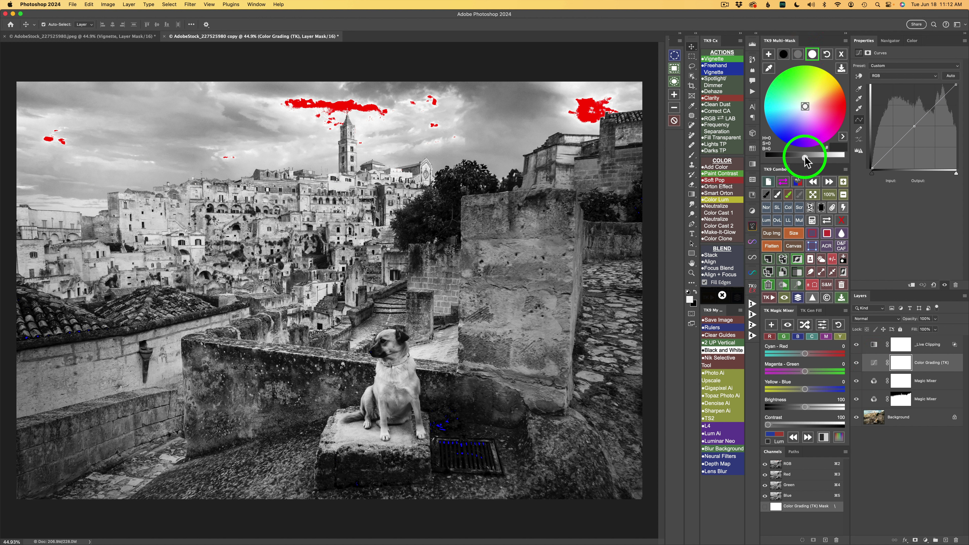
{"action": "left_click_drag", "start_coordinate": [805, 160], "coordinate": [802, 159]}
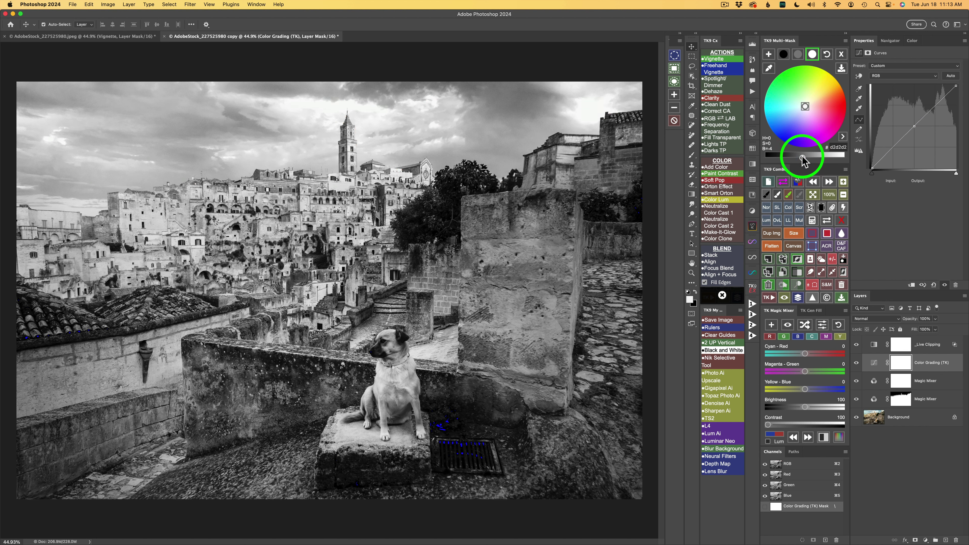
{"action": "left_click", "coordinate": [783, 54]}
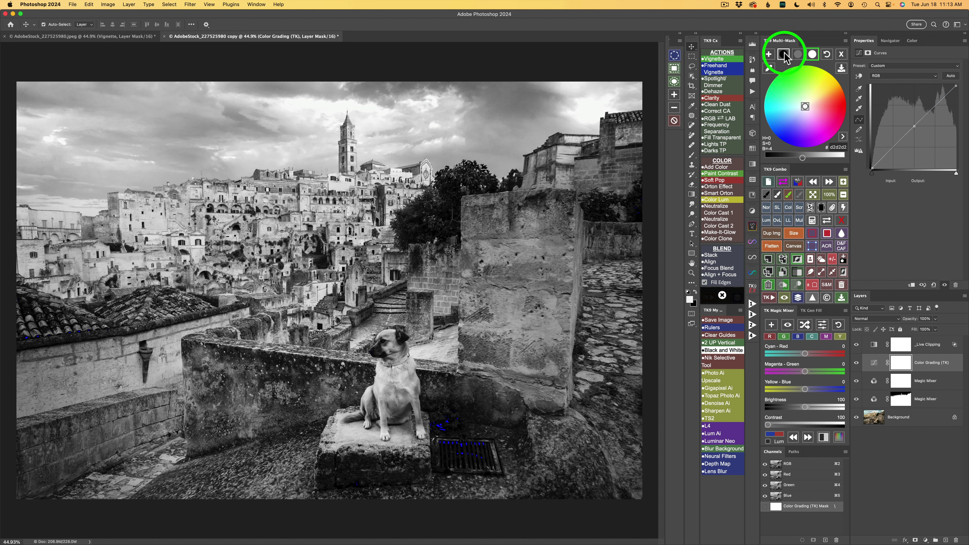
{"action": "left_click", "coordinate": [804, 158]}
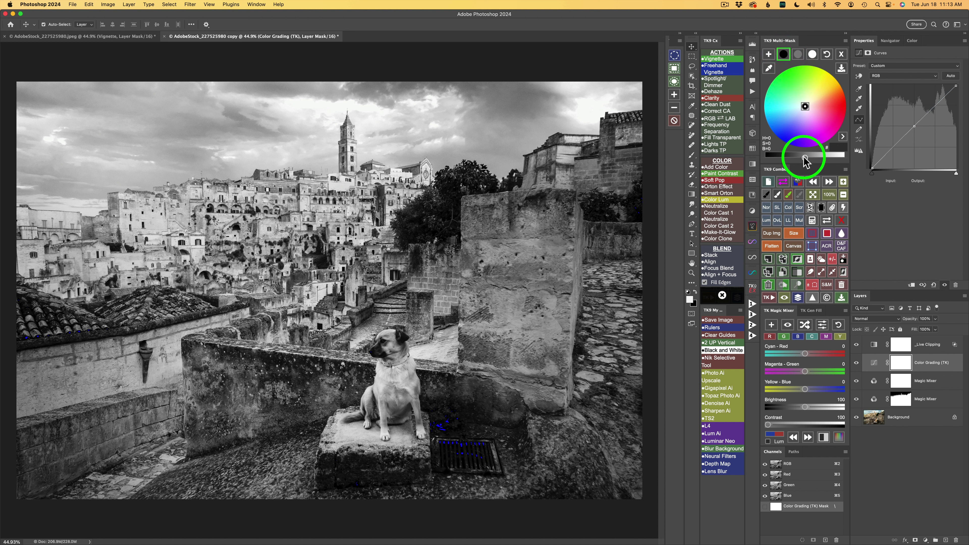
{"action": "left_click_drag", "start_coordinate": [806, 161], "coordinate": [808, 161]}
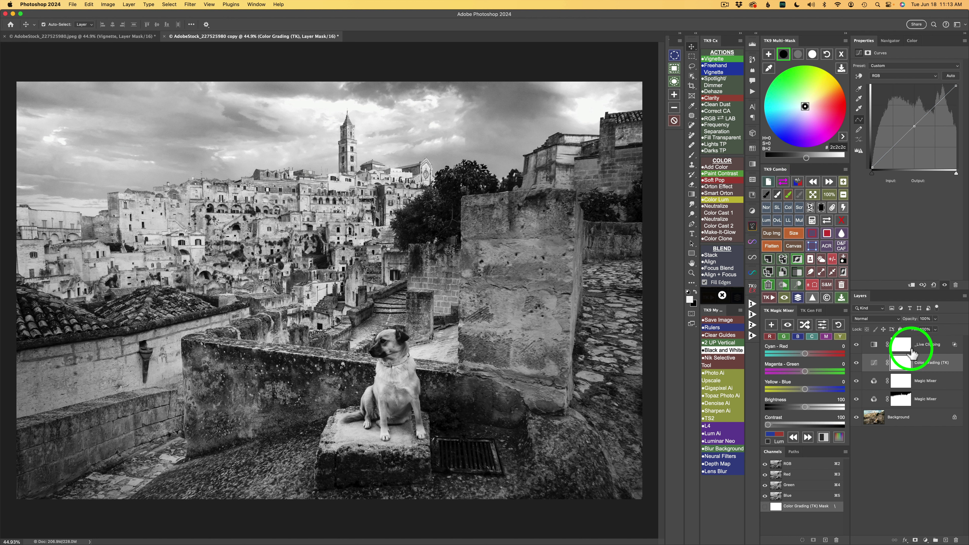
{"action": "left_click", "coordinate": [797, 181]}
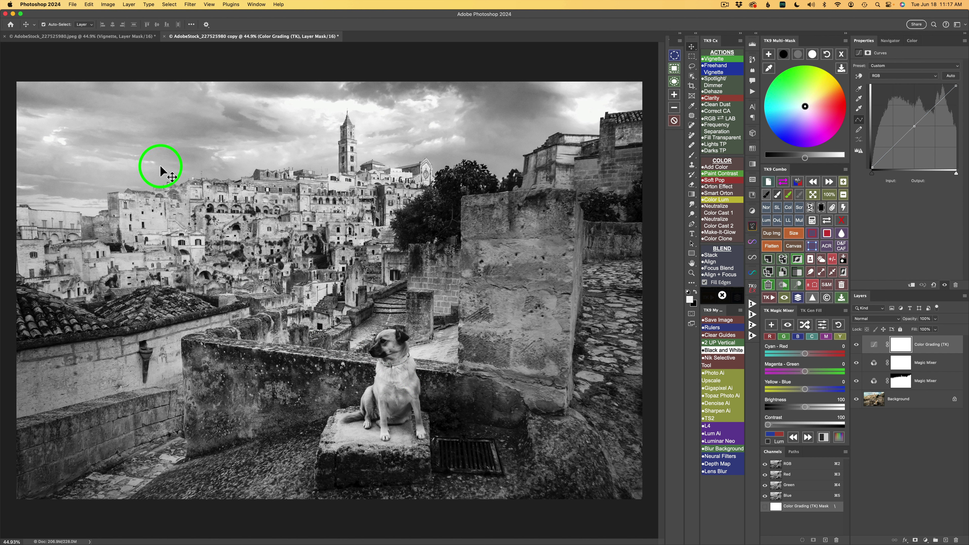
- Show the Nik Collection 7 palette and open the image in Nik 7 Color Efex
{"action": "left_click", "coordinate": [75, 5]}
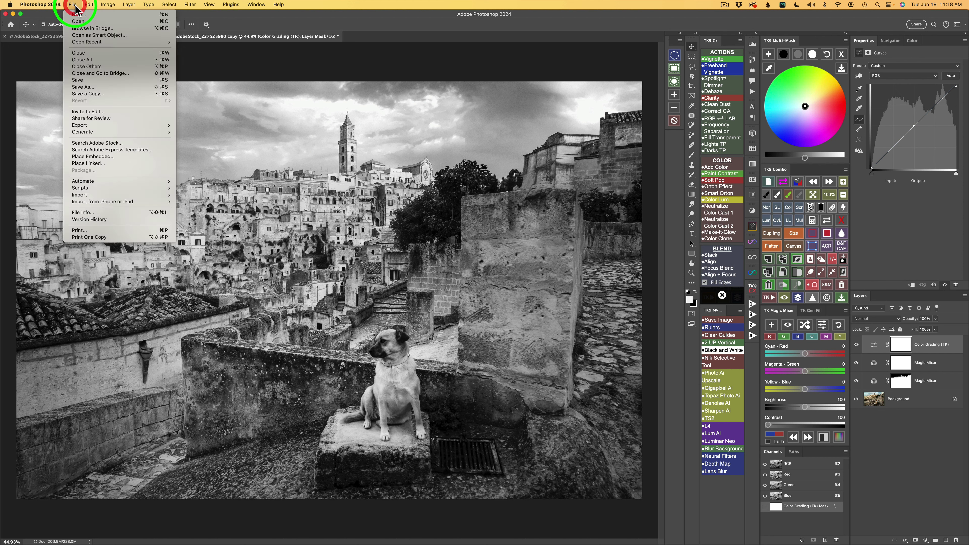
{"action": "mouse_move", "coordinate": [99, 181]}
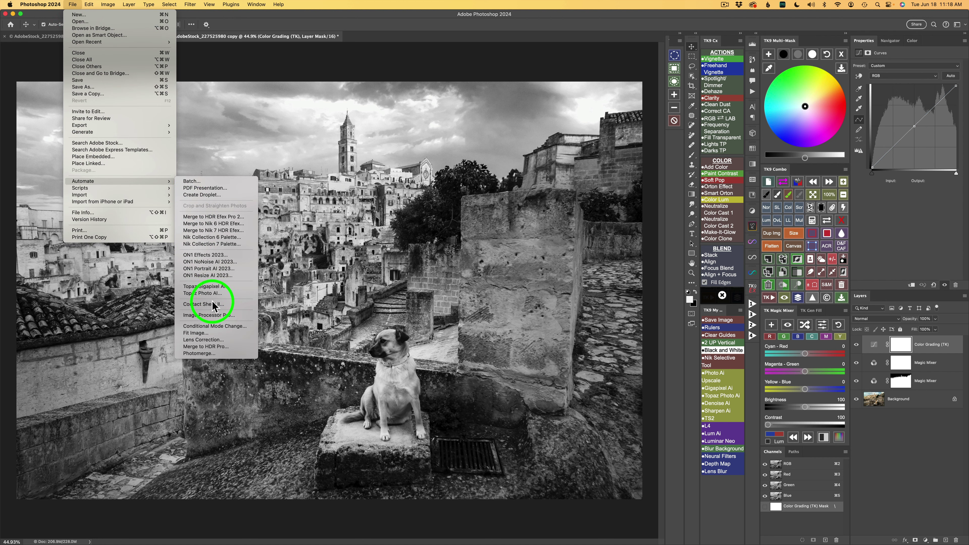
{"action": "left_click", "coordinate": [214, 244]}
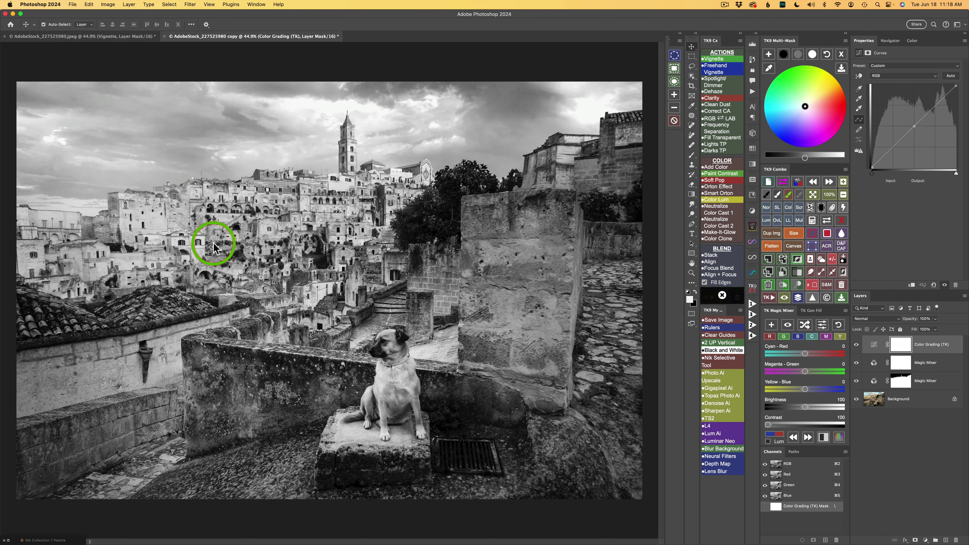
{"action": "left_click", "coordinate": [8, 539]}
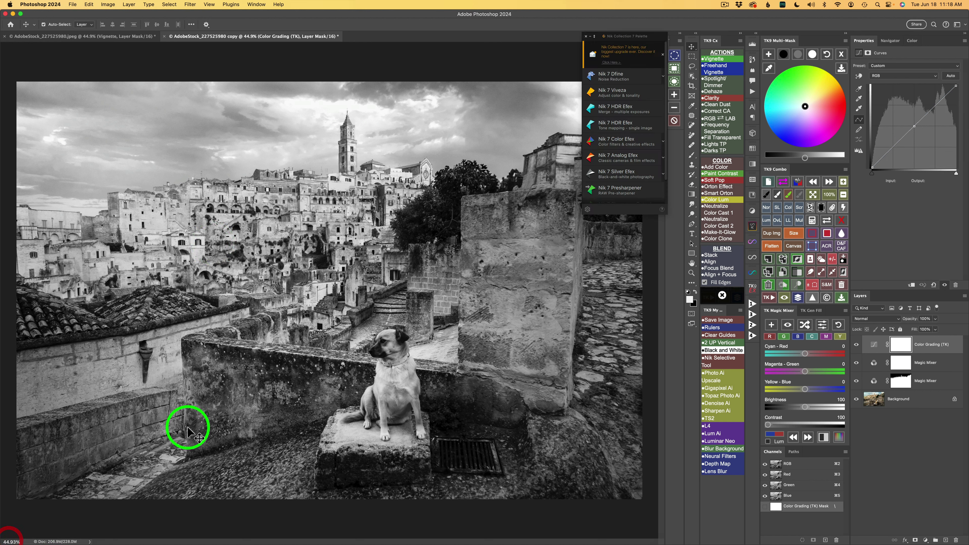
{"action": "left_click", "coordinate": [617, 140]}
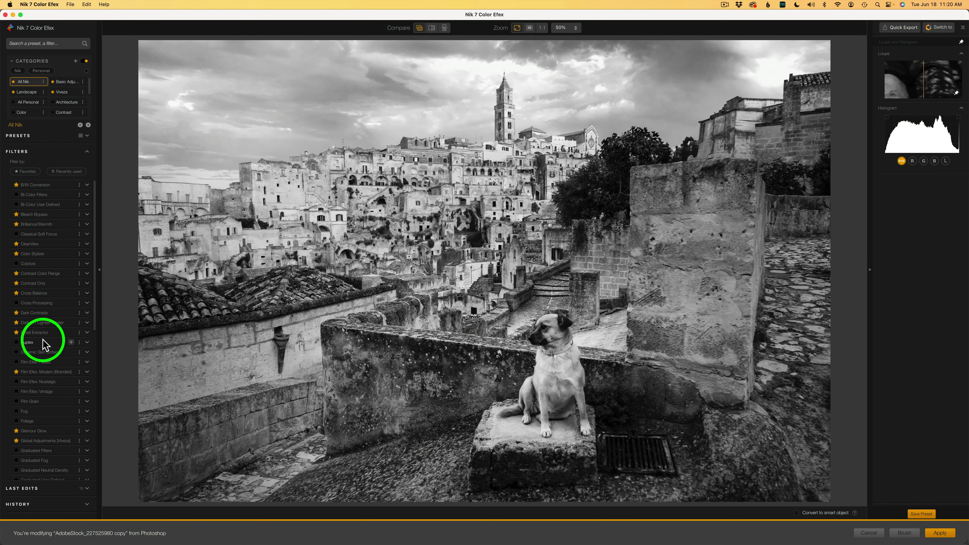
- Add the Detail Extractor filter and compare the image with its effect off and on
{"action": "left_click", "coordinate": [72, 333]}
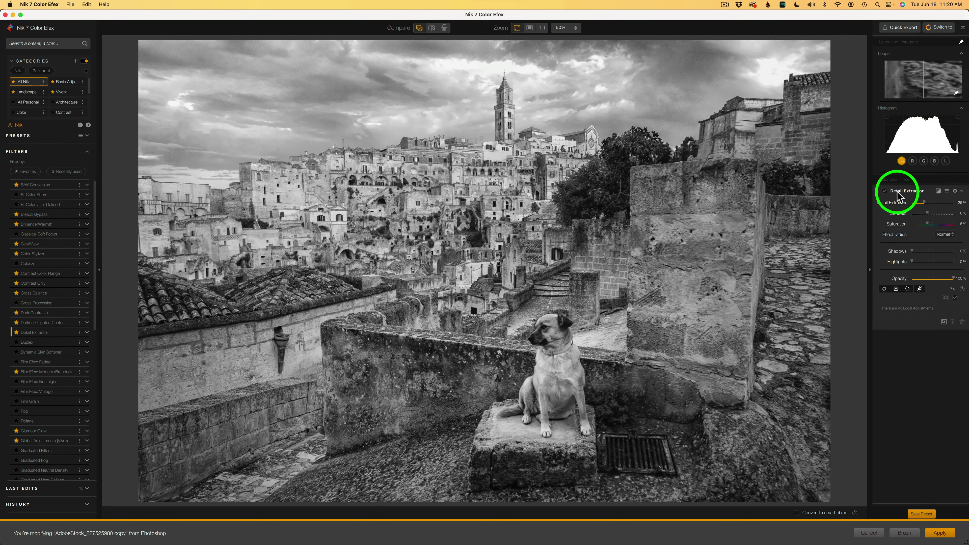
{"action": "left_click", "coordinate": [884, 191]}
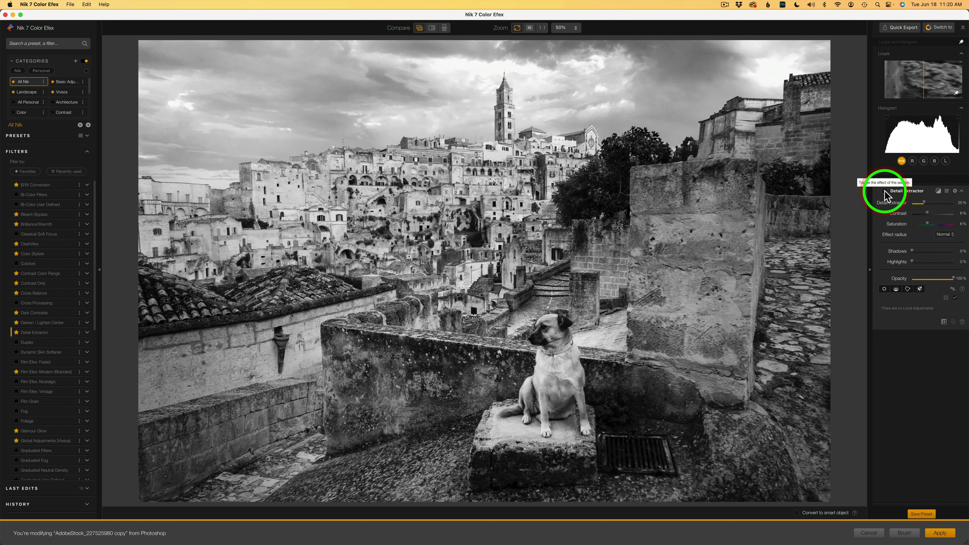
{"action": "left_click", "coordinate": [884, 191]}
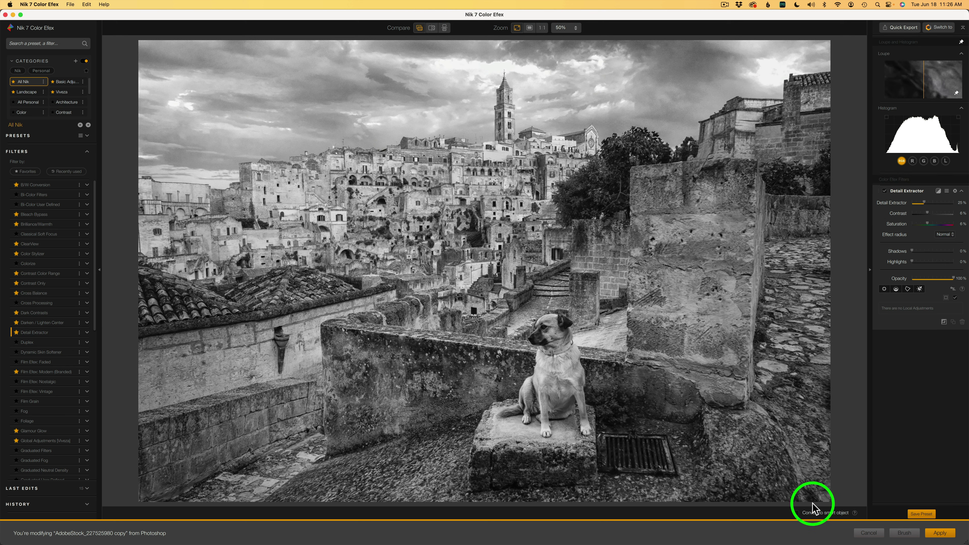
- Apply the Detail Extractor filter as a smart object and close the Nik Collection 7 palette
{"action": "left_click", "coordinate": [796, 513]}
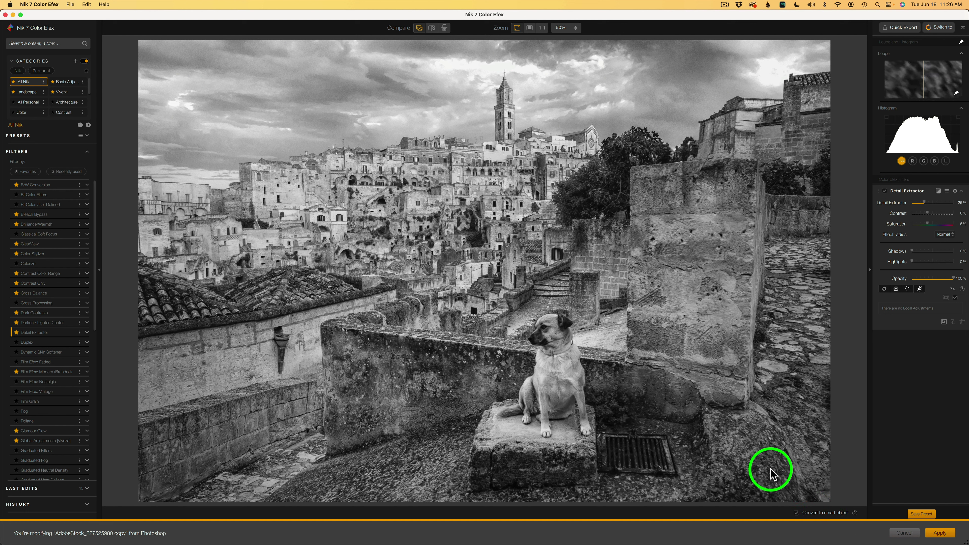
{"action": "left_click", "coordinate": [938, 532]}
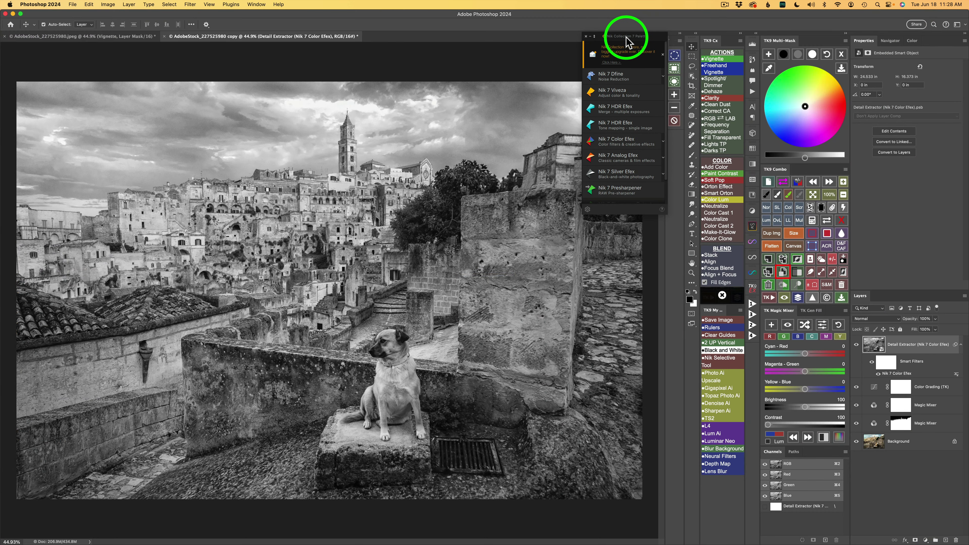
{"action": "left_click", "coordinate": [591, 36]}
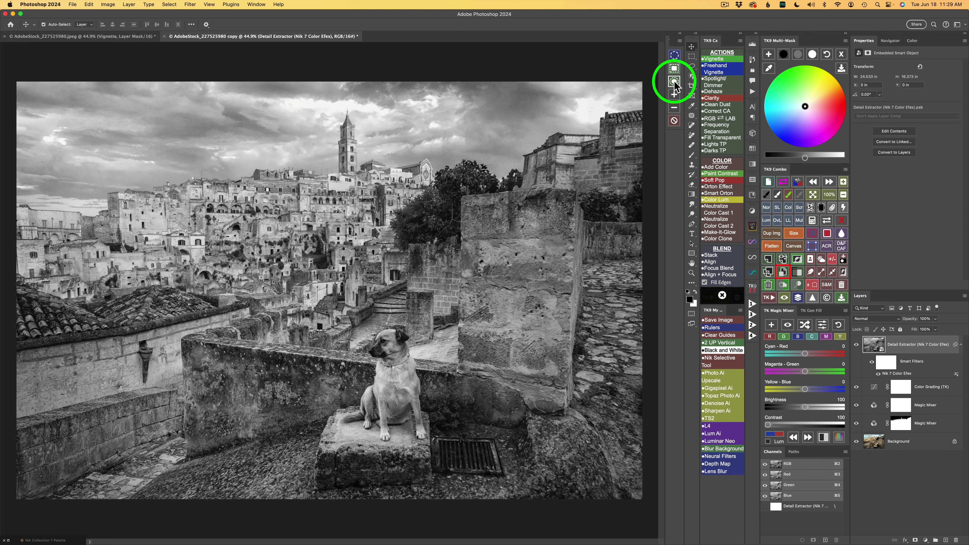
- Outline the dog and its stone block with the TK selection brush and convert the outline into a selection
{"action": "left_click", "coordinate": [674, 82]}
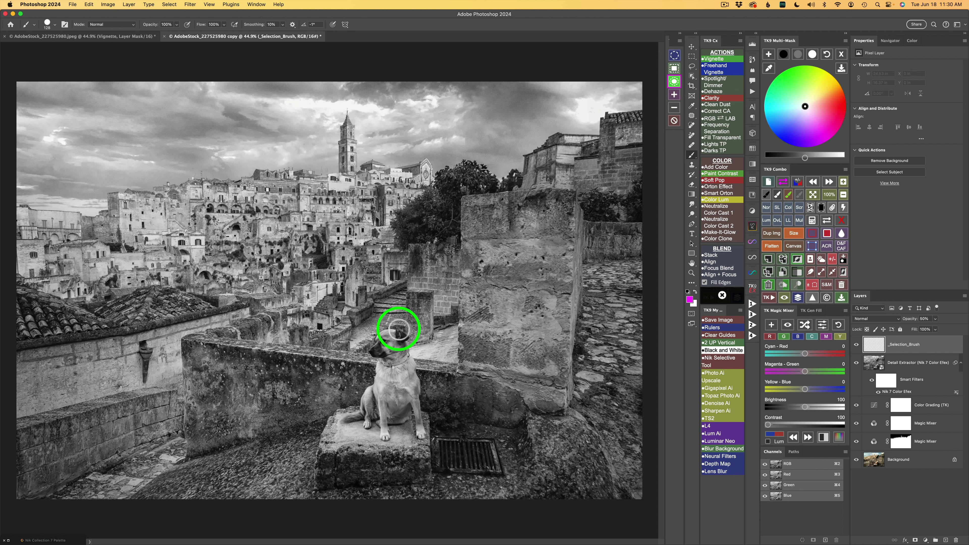
{"action": "mouse_move", "coordinate": [389, 331]}
{"action": "left_mouse_down"}
{"action": "mouse_move", "coordinate": [369, 339]}
{"action": "mouse_move", "coordinate": [365, 403]}
{"action": "mouse_move", "coordinate": [330, 410]}
{"action": "mouse_move", "coordinate": [320, 430]}
{"action": "mouse_move", "coordinate": [316, 493]}
{"action": "mouse_move", "coordinate": [373, 494]}
{"action": "mouse_move", "coordinate": [431, 475]}
{"action": "mouse_move", "coordinate": [414, 359]}
{"action": "mouse_move", "coordinate": [408, 340]}
{"action": "mouse_move", "coordinate": [378, 332]}
{"action": "left_mouse_up"}
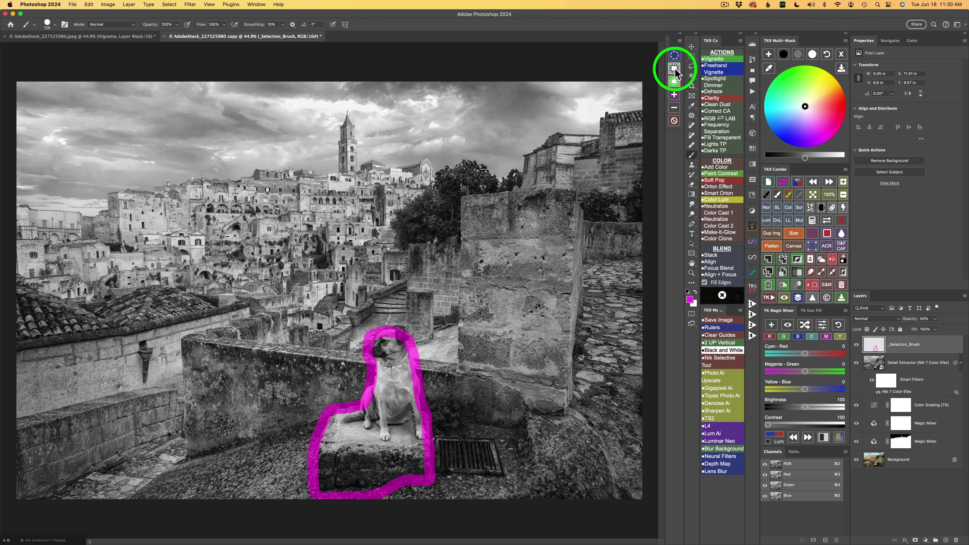
{"action": "left_click", "coordinate": [674, 82]}
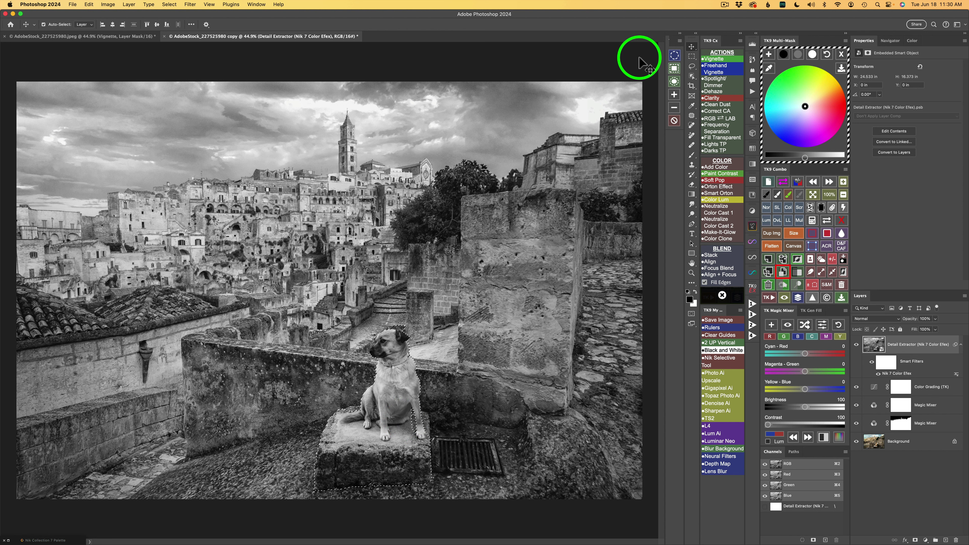
- Refine the selection with the standard Selection Brush by erasing the excess above the dog's head, and reload it as an active selection
{"action": "left_click", "coordinate": [674, 56]}
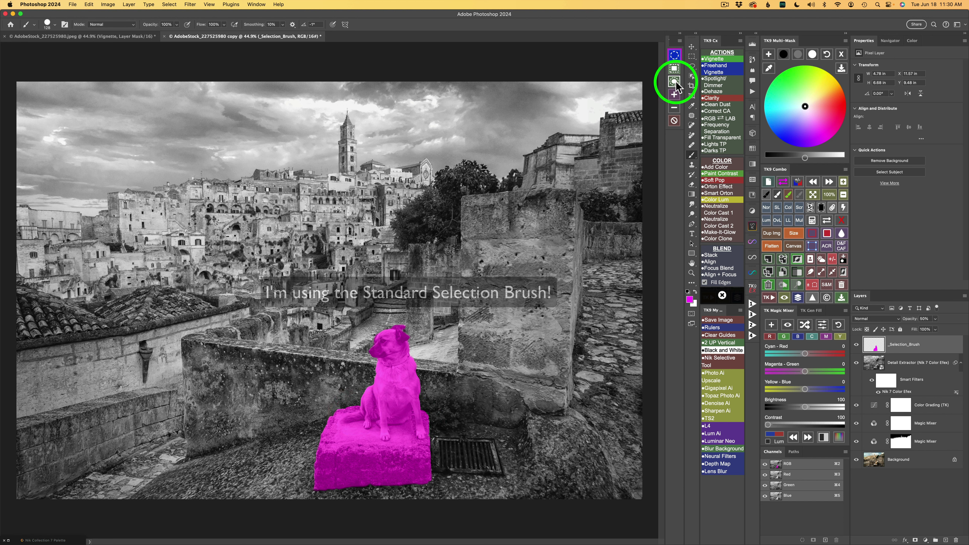
{"action": "left_click", "coordinate": [674, 54]}
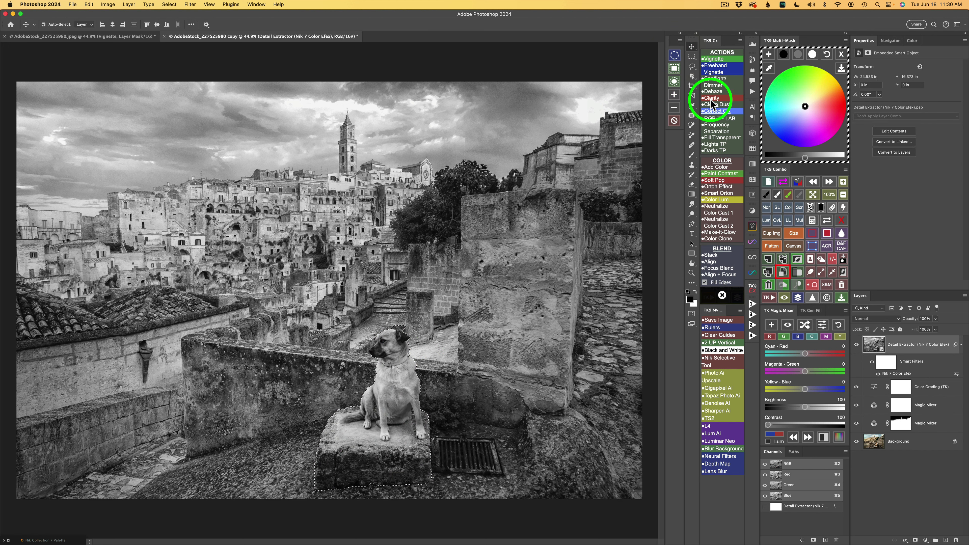
{"action": "left_click", "coordinate": [674, 55]}
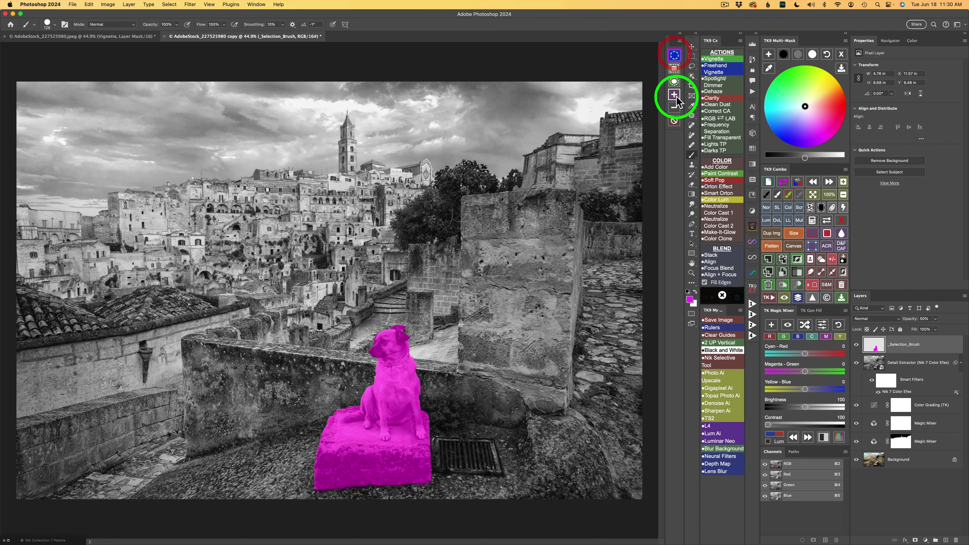
{"action": "left_click", "coordinate": [674, 107]}
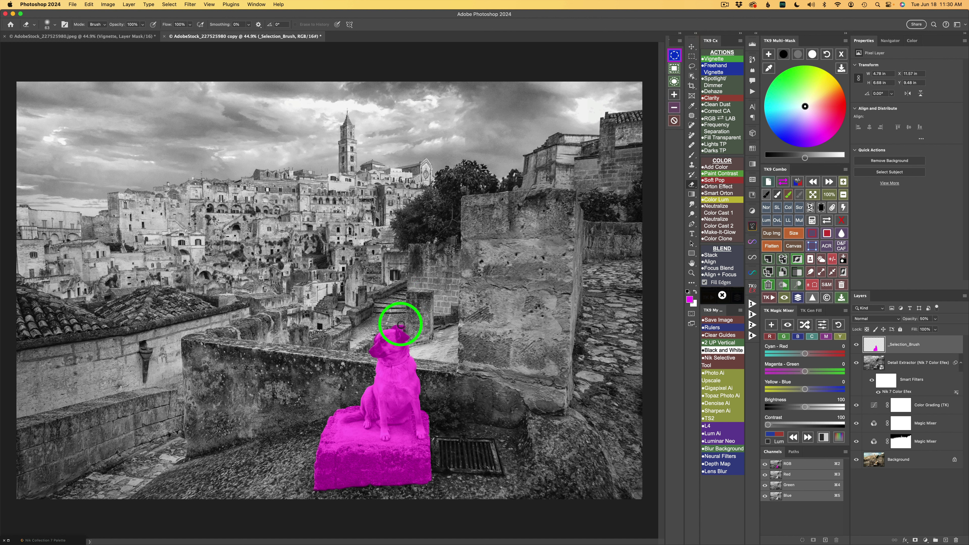
{"action": "left_click_drag", "start_coordinate": [393, 328], "coordinate": [406, 327]}
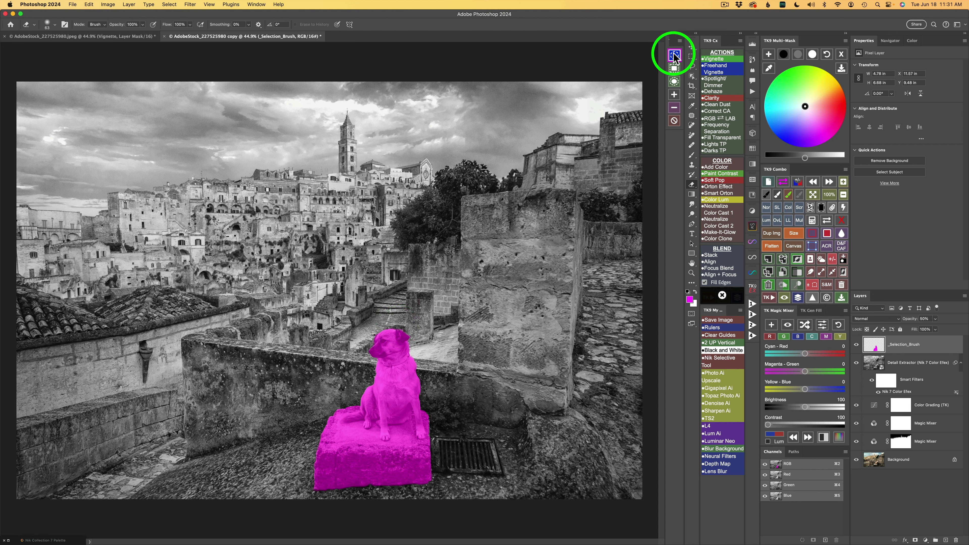
{"action": "left_click", "coordinate": [674, 55]}
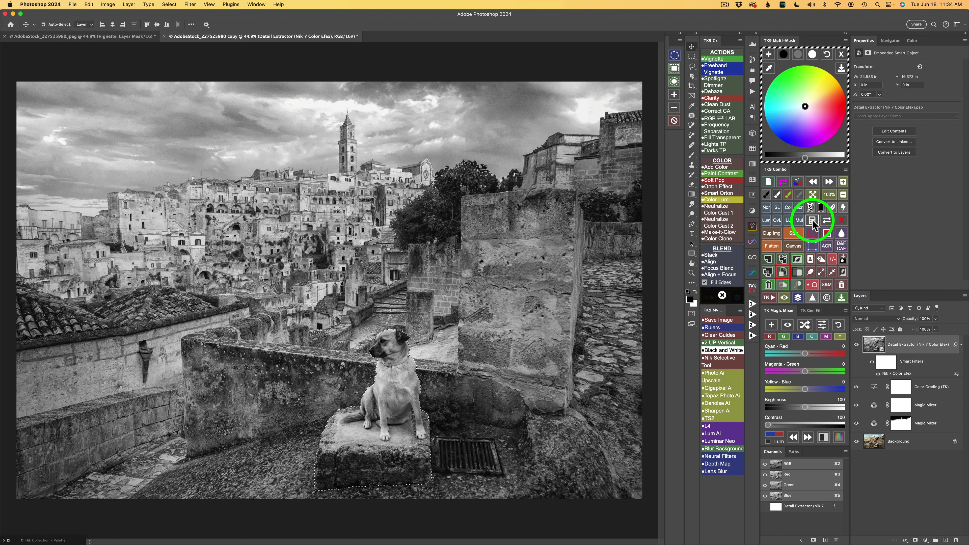
- Mask the Detail Extractor layer to the active selection, deselect, and compare the image with that layer off and on
{"action": "left_click", "coordinate": [813, 221]}
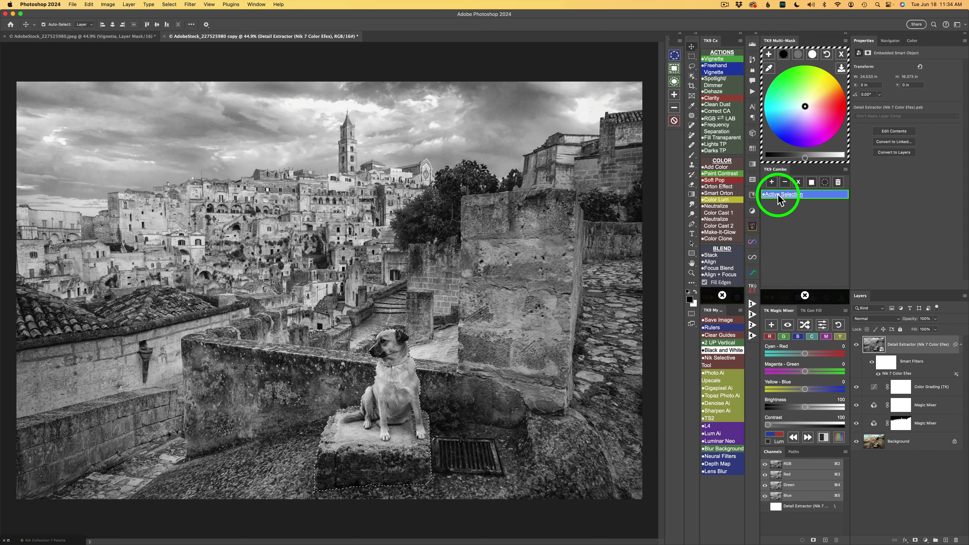
{"action": "left_click", "coordinate": [812, 182]}
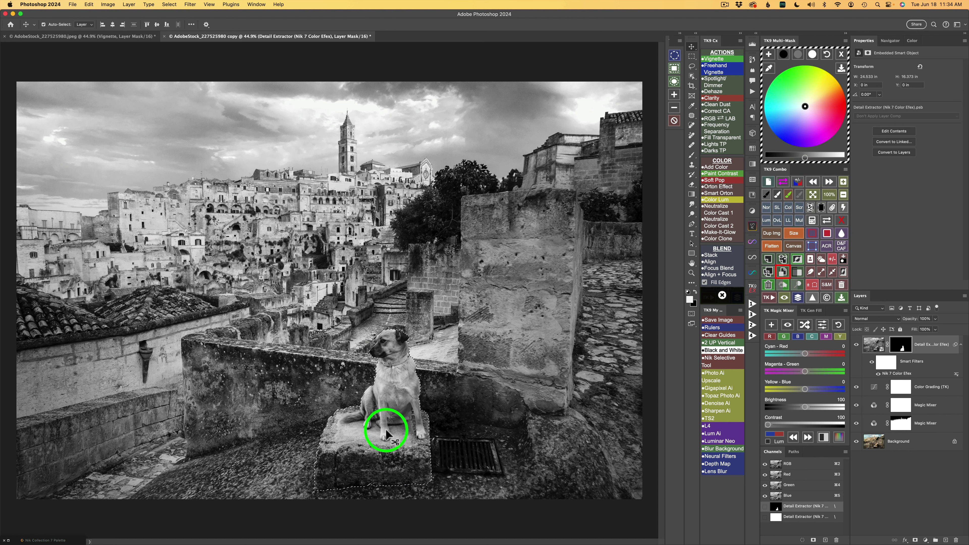
{"action": "left_click", "coordinate": [832, 259]}
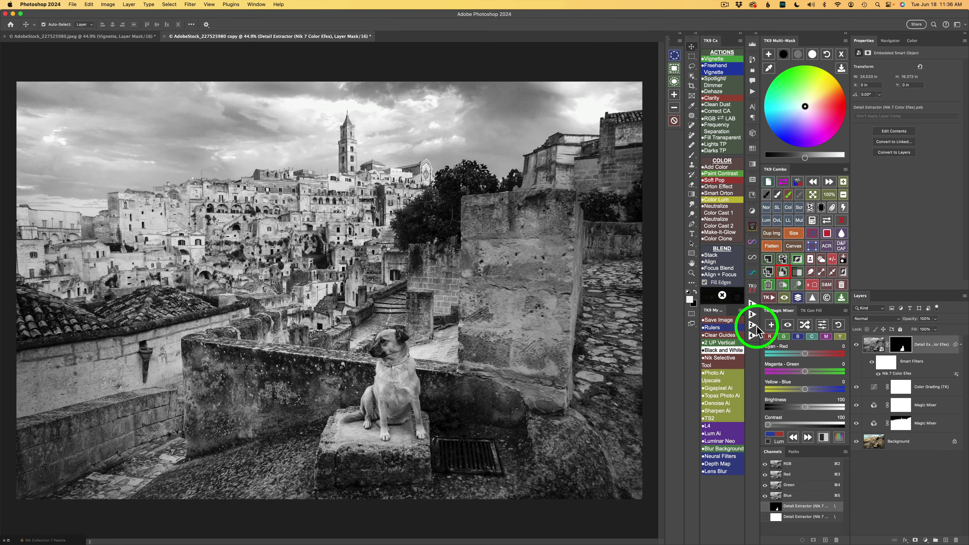
{"action": "left_click", "coordinate": [857, 344]}
{"action": "left_click", "coordinate": [856, 344]}
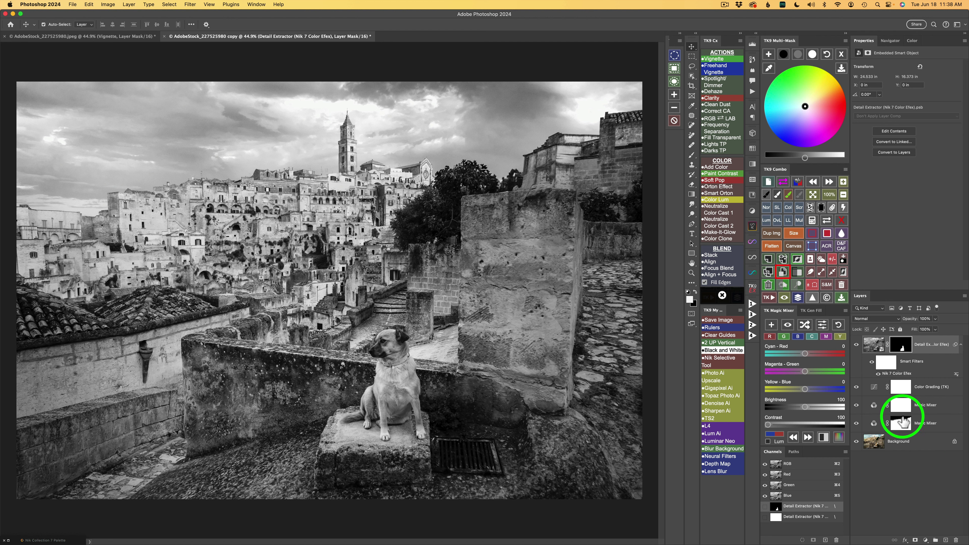
- Add a sepia Hue/Saturation layer above the Detail Extractor layer, limit it to Darks 1 with Blend If, and compare it off and on
{"action": "left_click", "coordinate": [874, 405]}
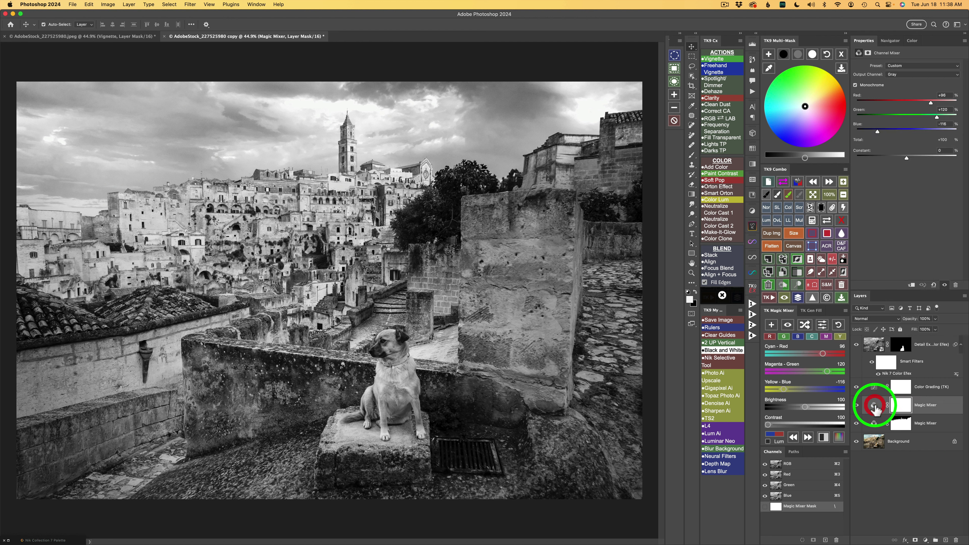
{"action": "left_click", "coordinate": [838, 438]}
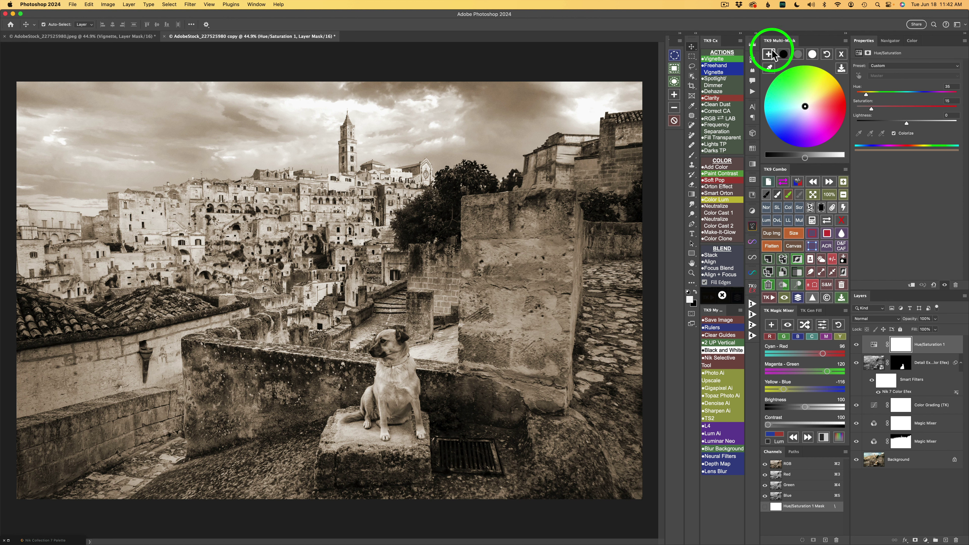
{"action": "left_click", "coordinate": [841, 55]}
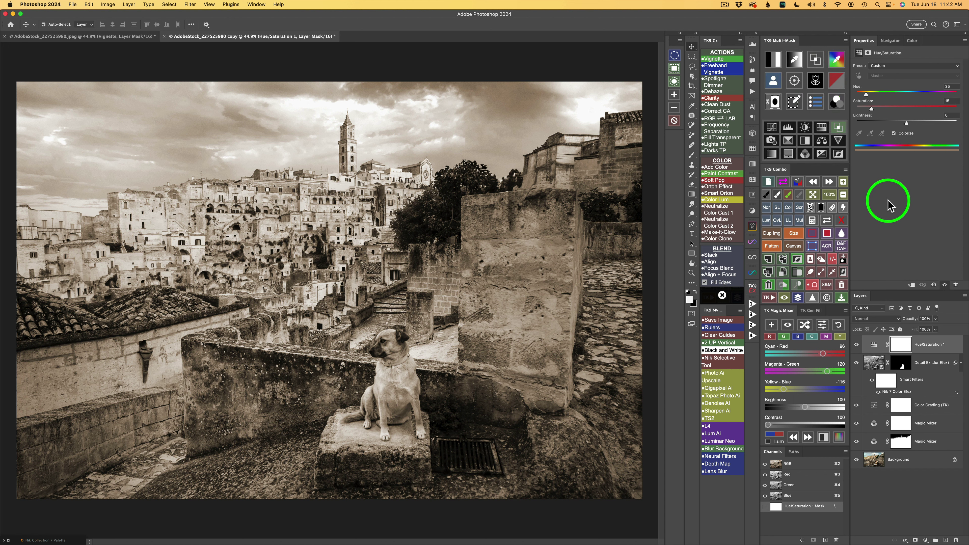
{"action": "left_click", "coordinate": [838, 128]}
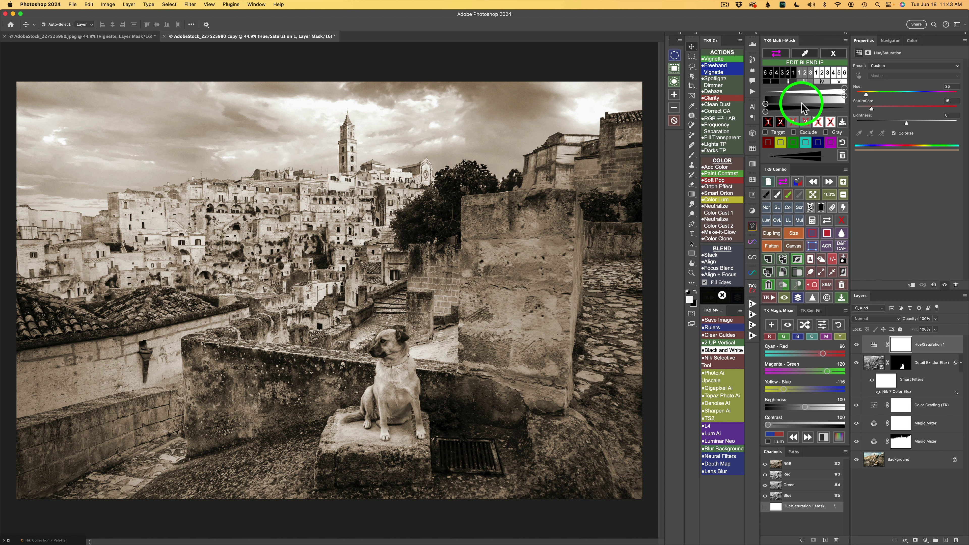
{"action": "left_click", "coordinate": [794, 72]}
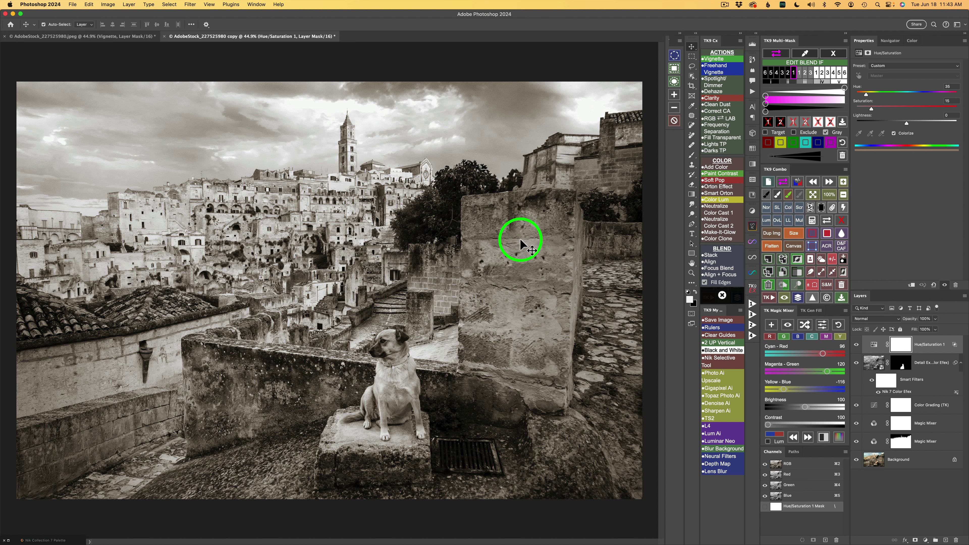
{"action": "left_click", "coordinate": [857, 345]}
{"action": "left_click", "coordinate": [856, 346]}
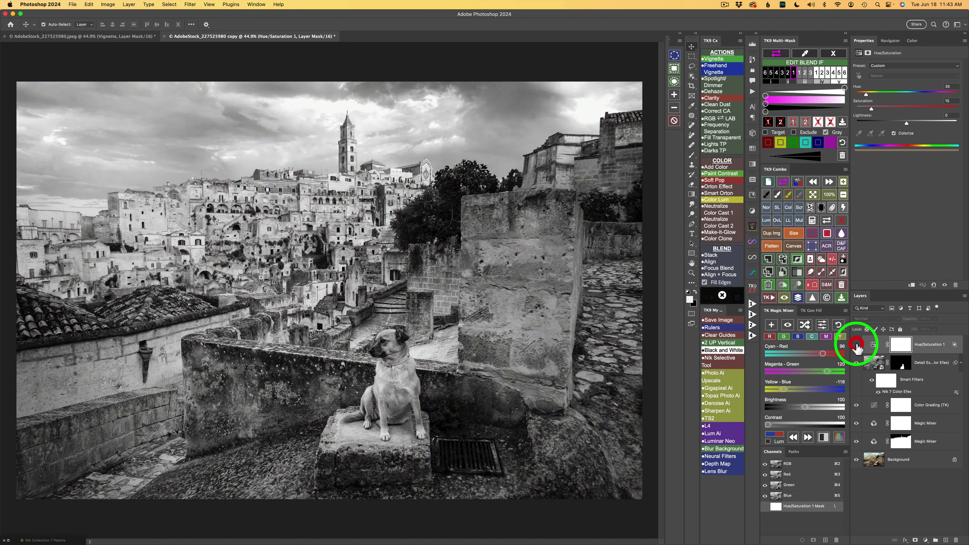
{"action": "left_click", "coordinate": [857, 345]}
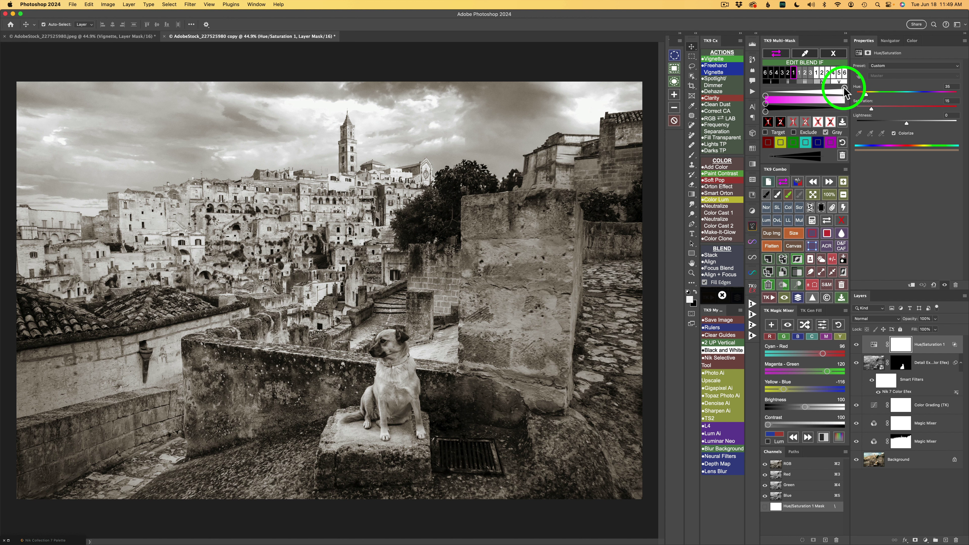
- Pull the white-end Blend If control inward to narrow the toned range, and compare the Hue/Saturation layer off and on
{"action": "left_click_drag", "start_coordinate": [844, 88], "coordinate": [814, 88]}
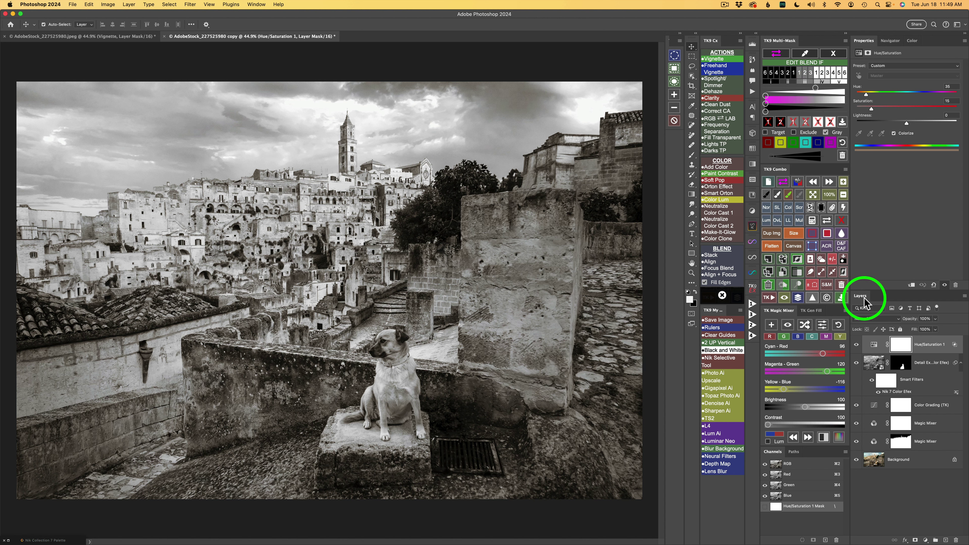
{"action": "left_click", "coordinate": [857, 345]}
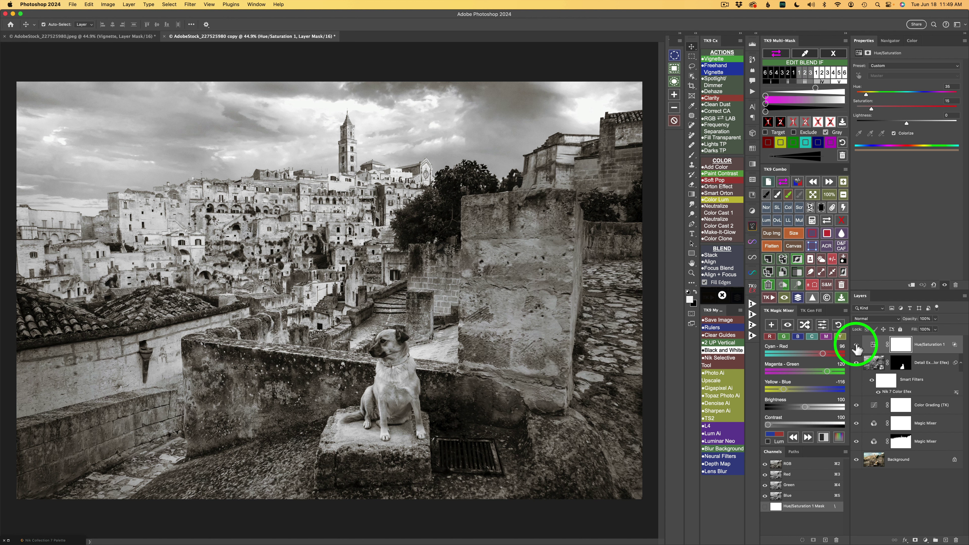
{"action": "left_click", "coordinate": [856, 344]}
{"action": "left_click", "coordinate": [856, 344]}
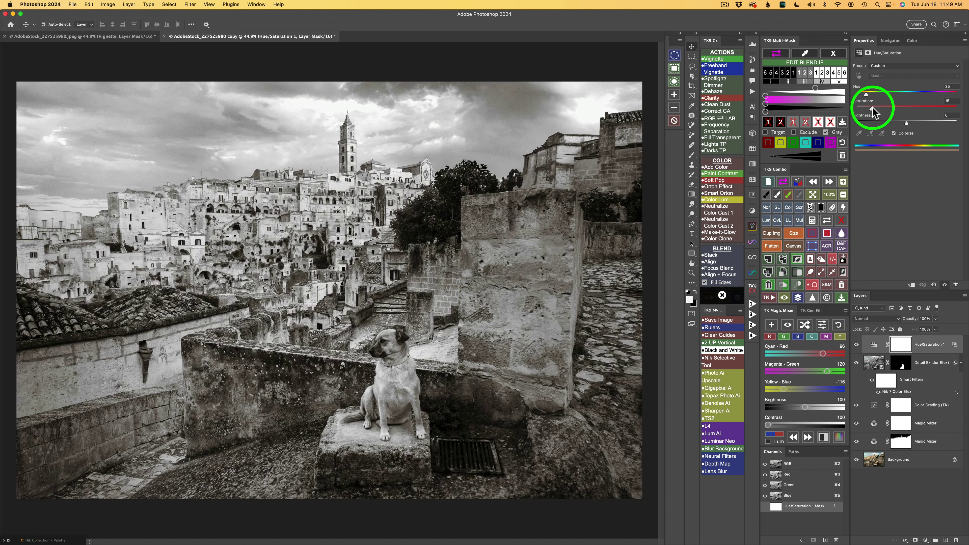
- Set the Hue/Saturation layer's saturation to 17 and compare the image with the layer off and on
{"action": "left_click_drag", "start_coordinate": [873, 108], "coordinate": [874, 108]}
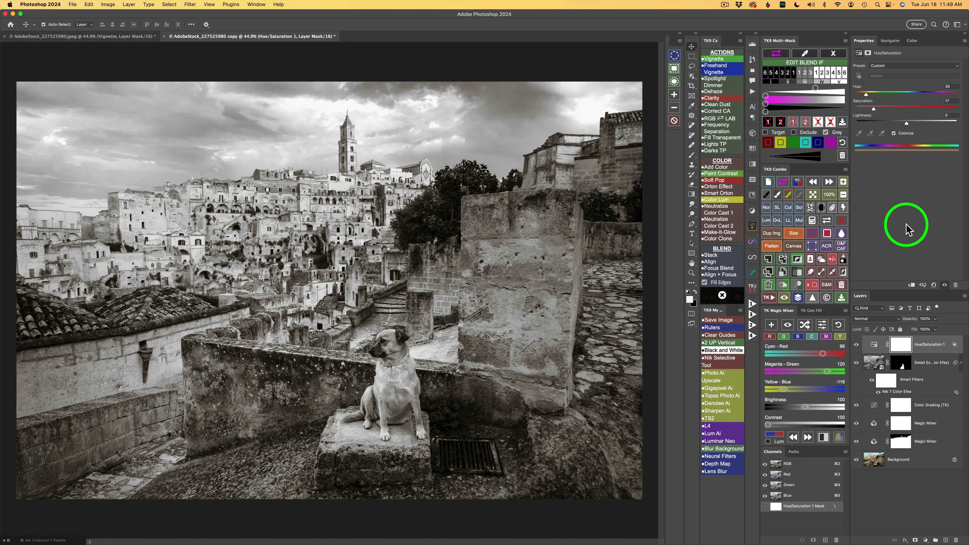
{"action": "left_click", "coordinate": [857, 344]}
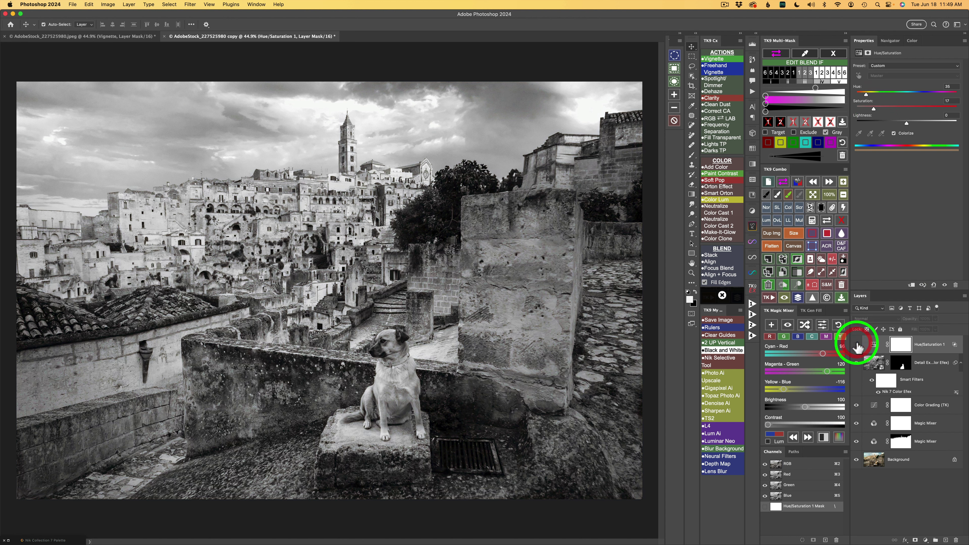
{"action": "left_click", "coordinate": [857, 345]}
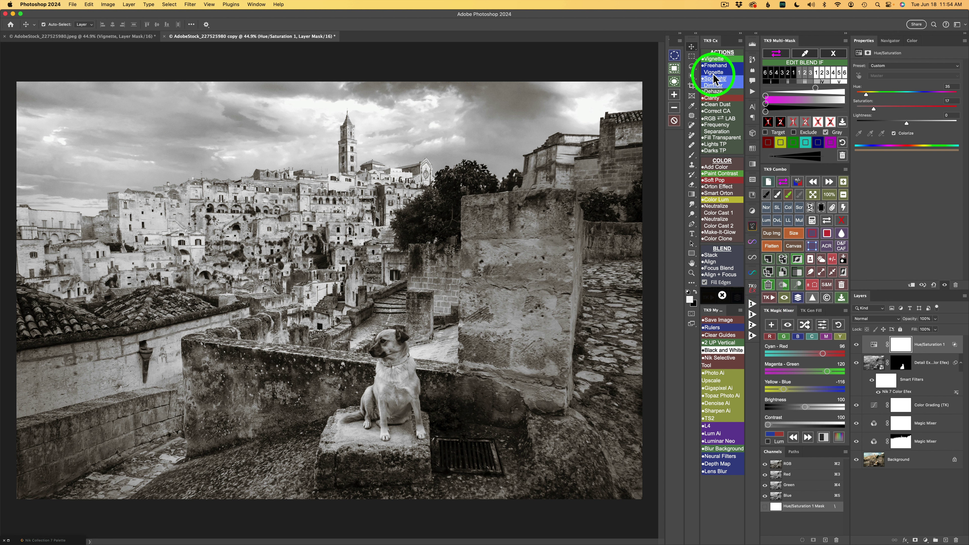
- Add a Vignette layer with the proposed Gaussian Blur radius, and compare the result without the vignette and against the original photo
{"action": "left_click", "coordinate": [716, 59]}
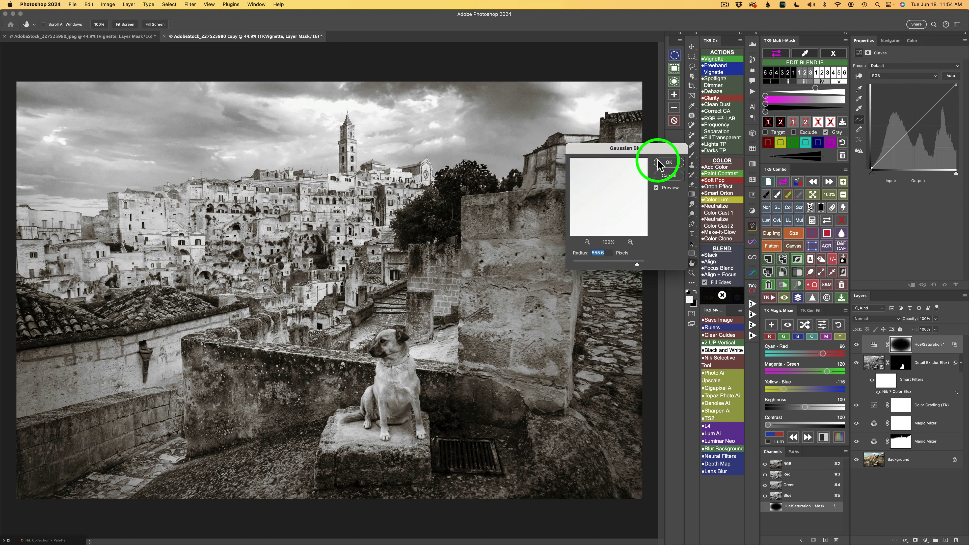
{"action": "left_click", "coordinate": [670, 163]}
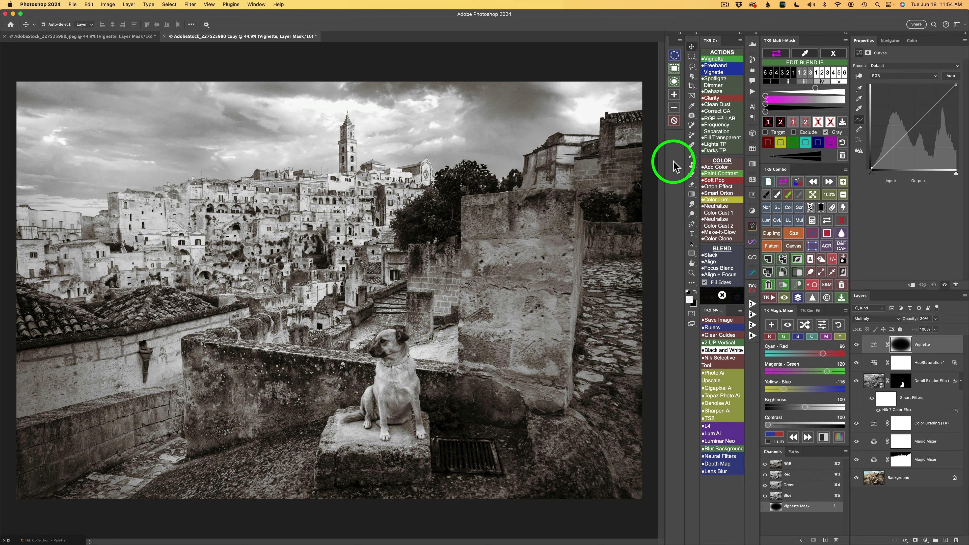
{"action": "left_click", "coordinate": [856, 345]}
{"action": "left_click", "coordinate": [857, 345]}
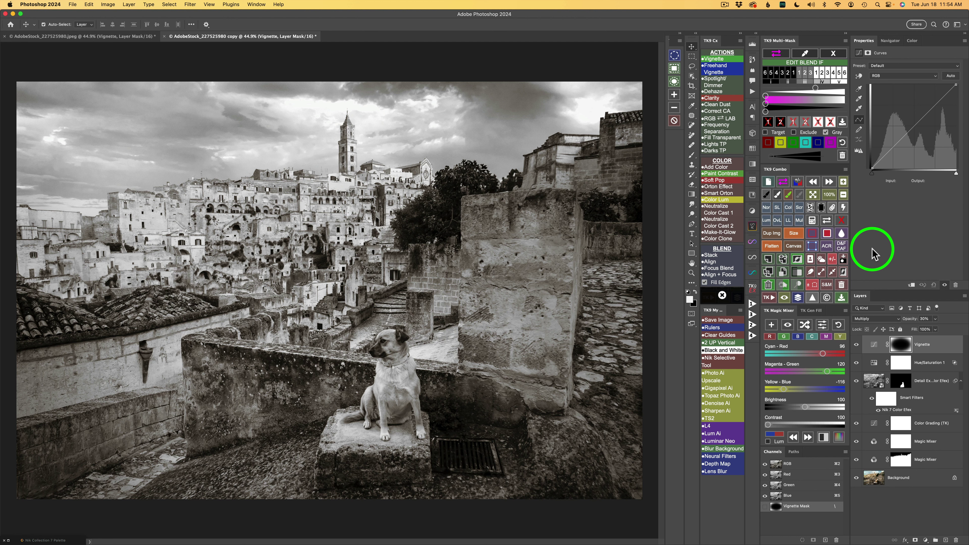
{"action": "left_click", "coordinate": [799, 299]}
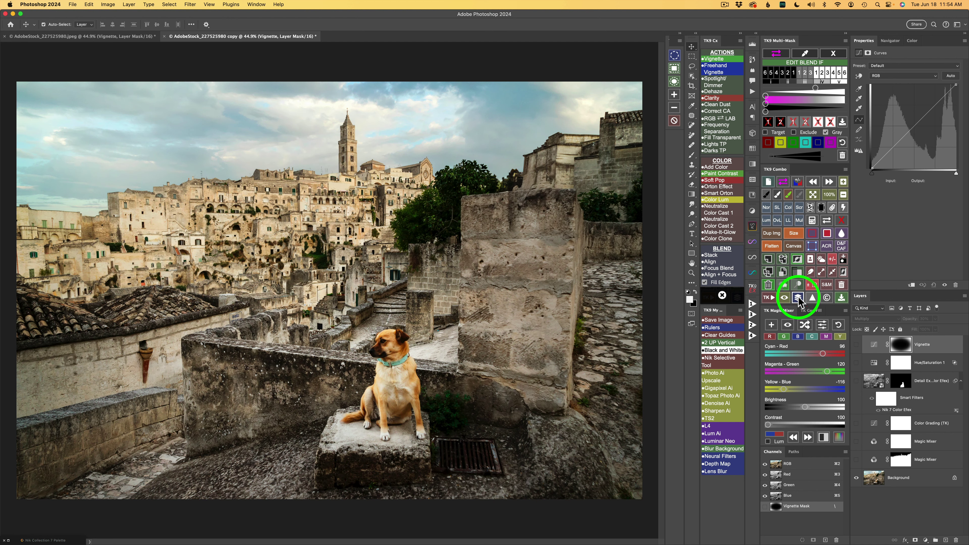
{"action": "left_click", "coordinate": [799, 299]}
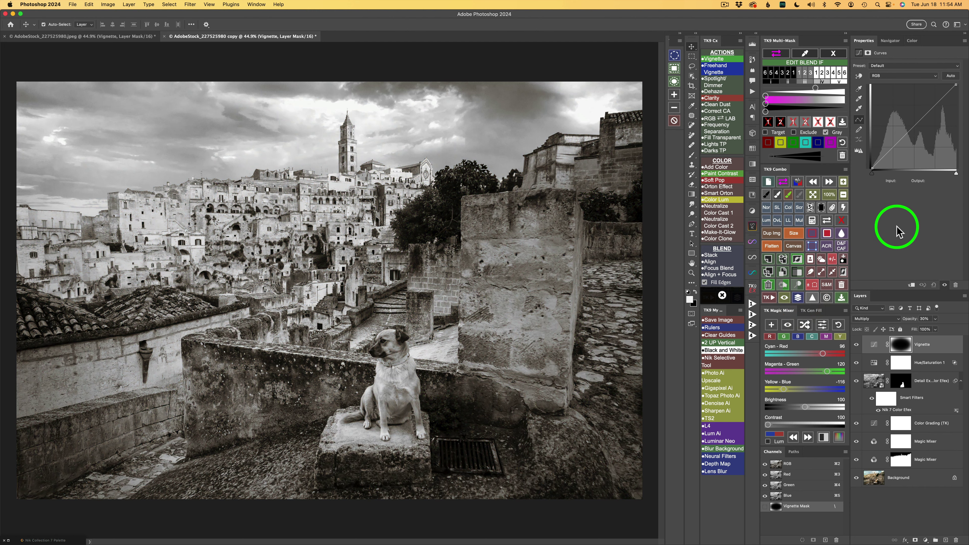